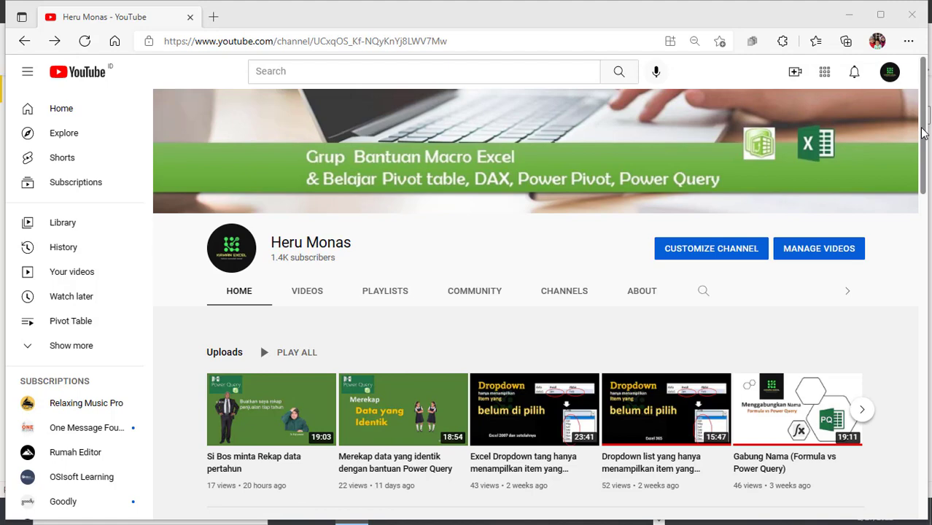
Leave the YouTube channel page and switch to the Excel workbook Rekap data tahunan.xlsx to examine its Year, Month, Day and Value table
left_click_drag(923, 133, 922, 166)
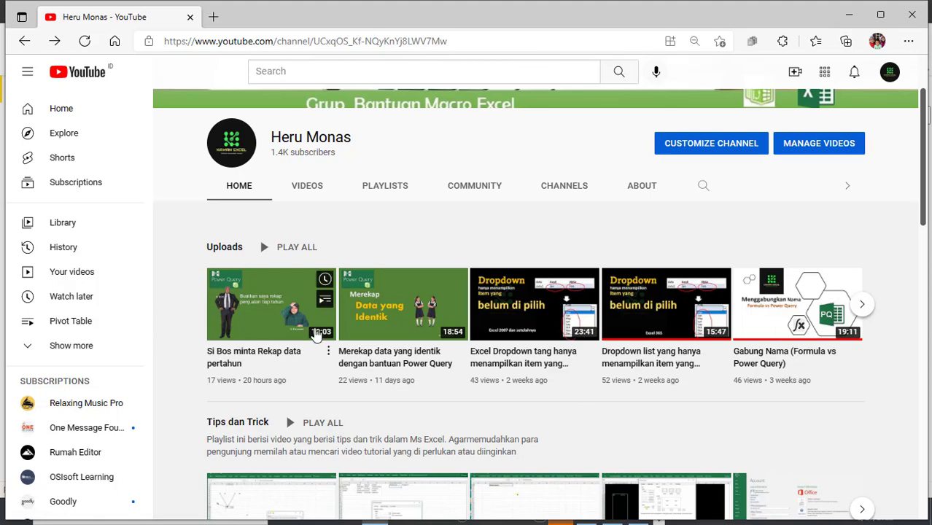
left_click(849, 16)
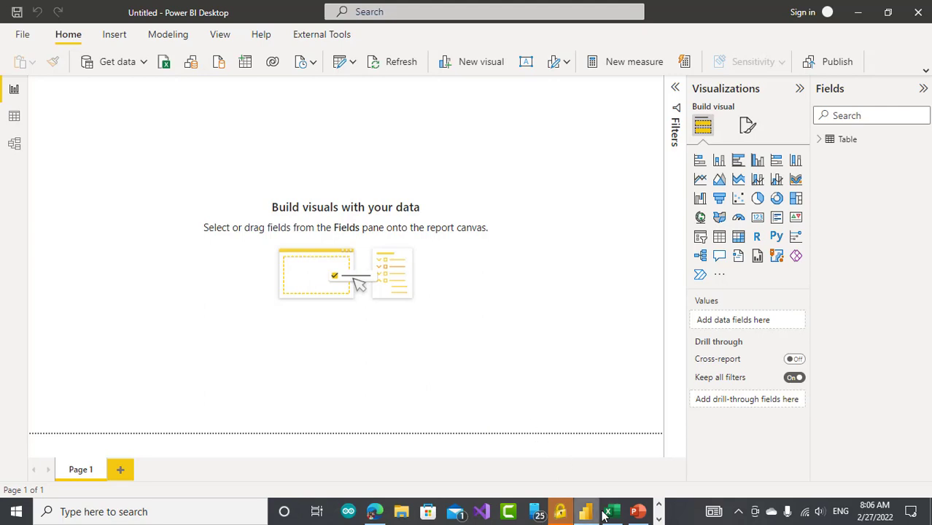
left_click(611, 515)
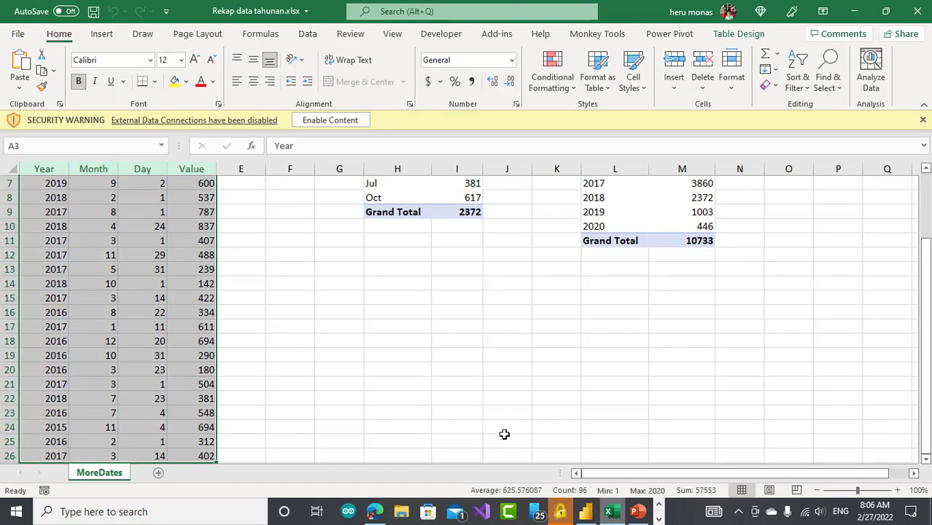
left_click(331, 288)
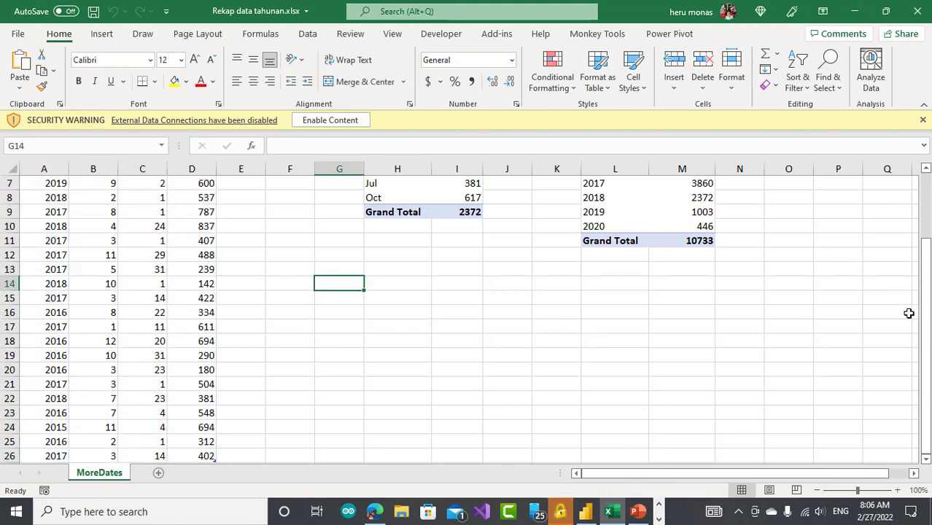
left_click_drag(926, 353, 927, 343)
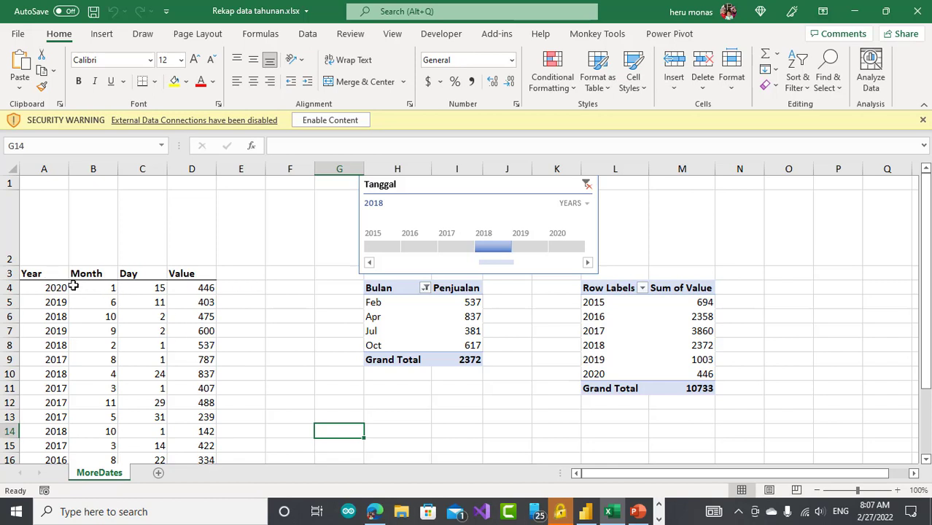
left_click_drag(45, 275, 187, 406)
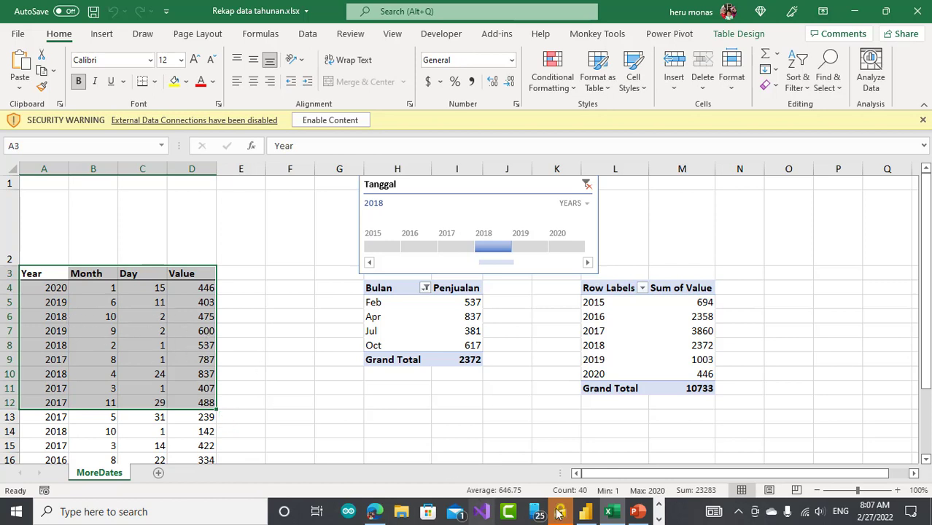
Switch to Power BI Desktop and examine the imported rows of the table named Table in Data view
left_click(585, 511)
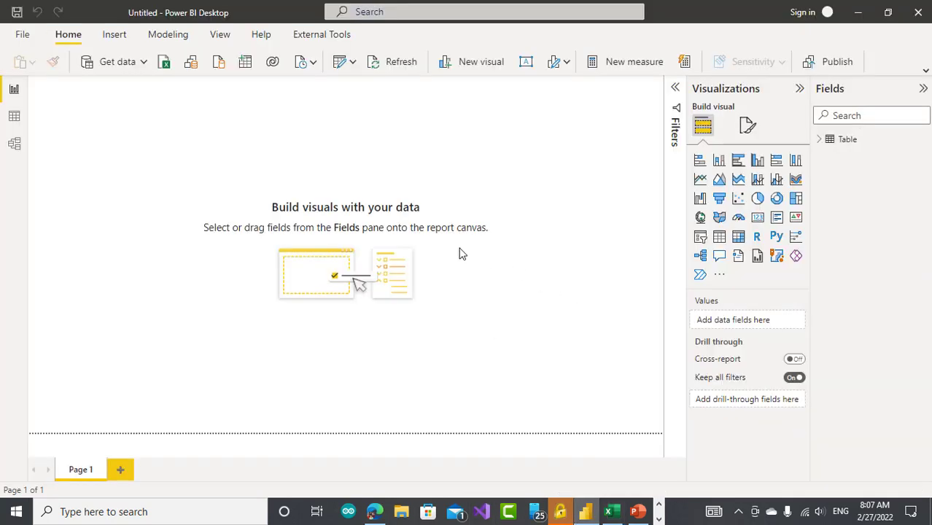
left_click(13, 116)
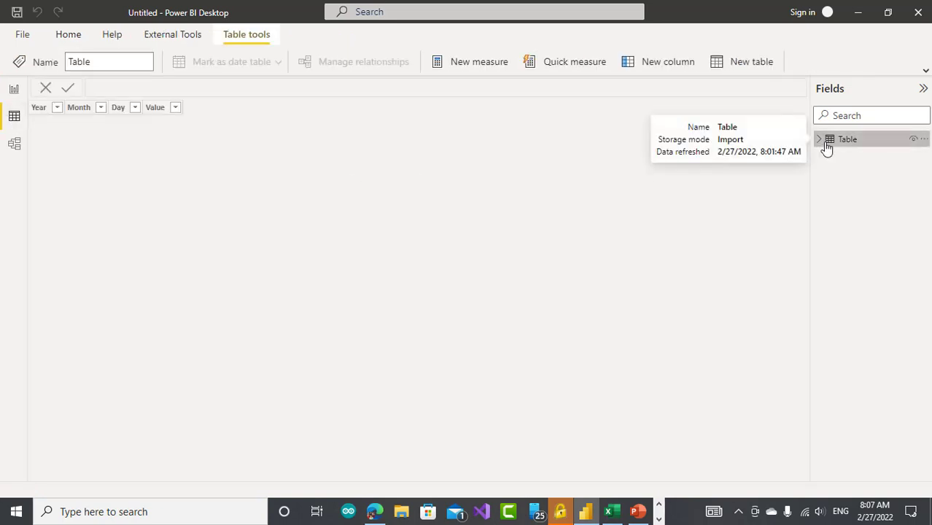
left_click(827, 142)
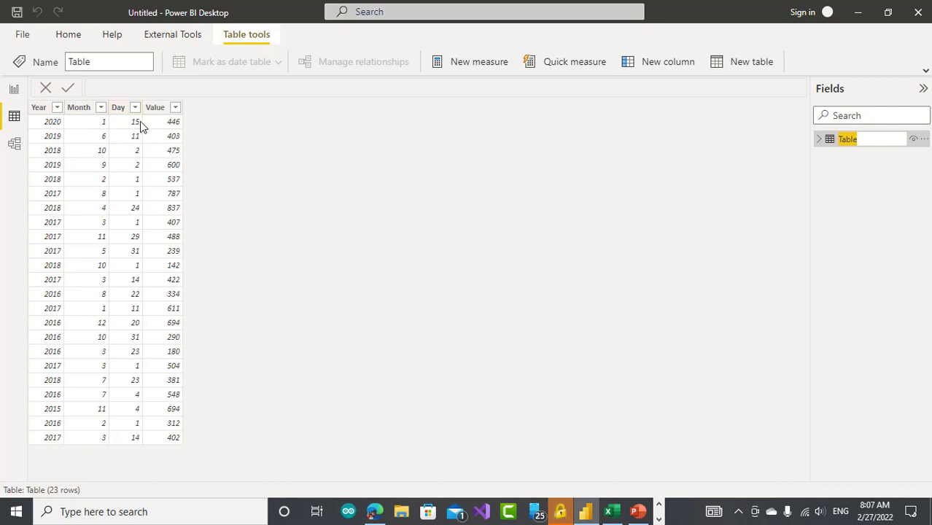
left_click(393, 202)
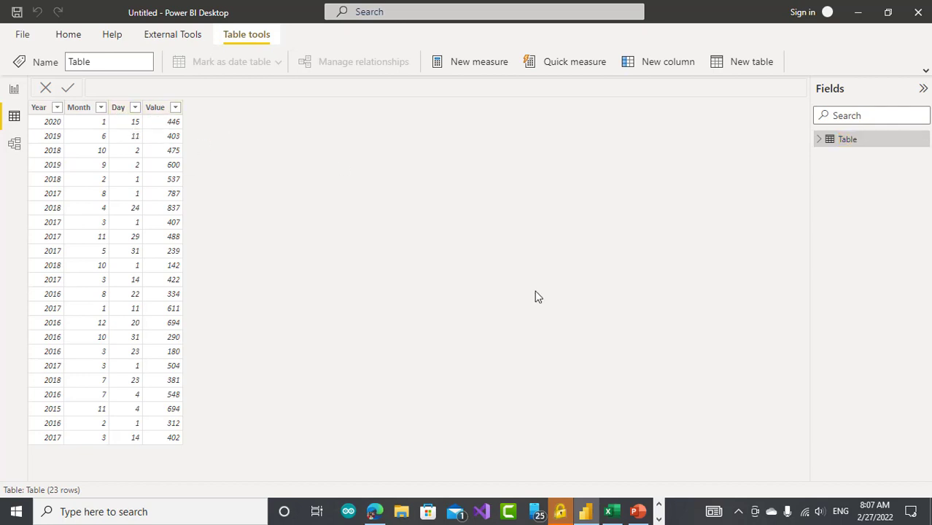
Close the Excel workbook Rekap data tahunan.xlsx and the PowerPoint presentation Presentation1
right_click(618, 514)
left_click(617, 514)
mouse_move(614, 519)
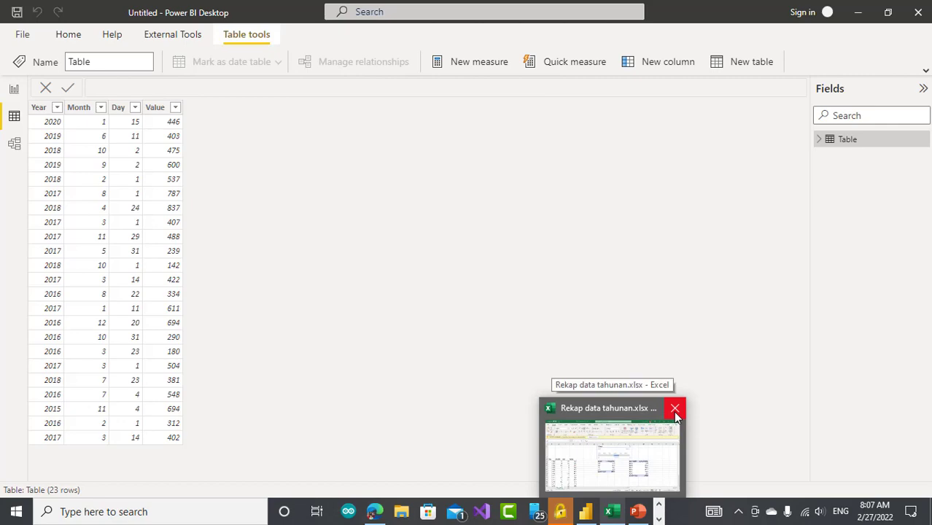
left_click(676, 413)
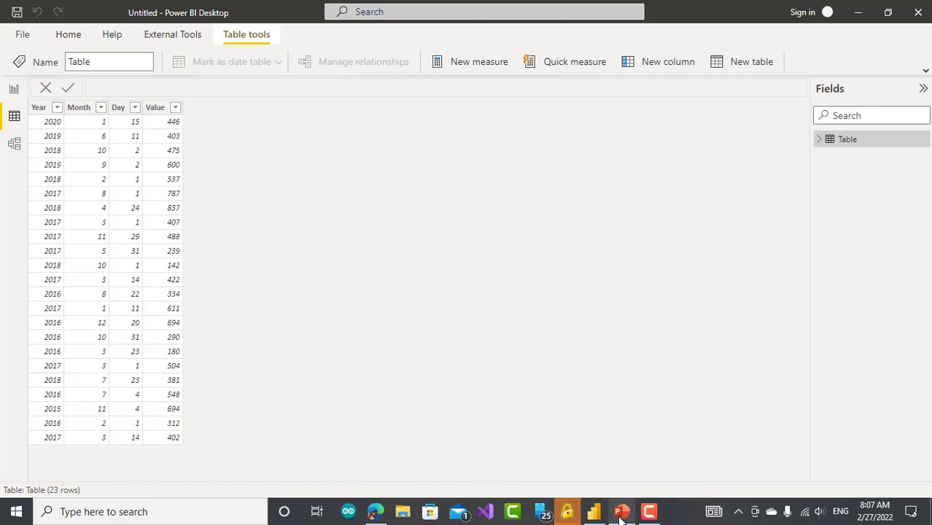
mouse_move(621, 515)
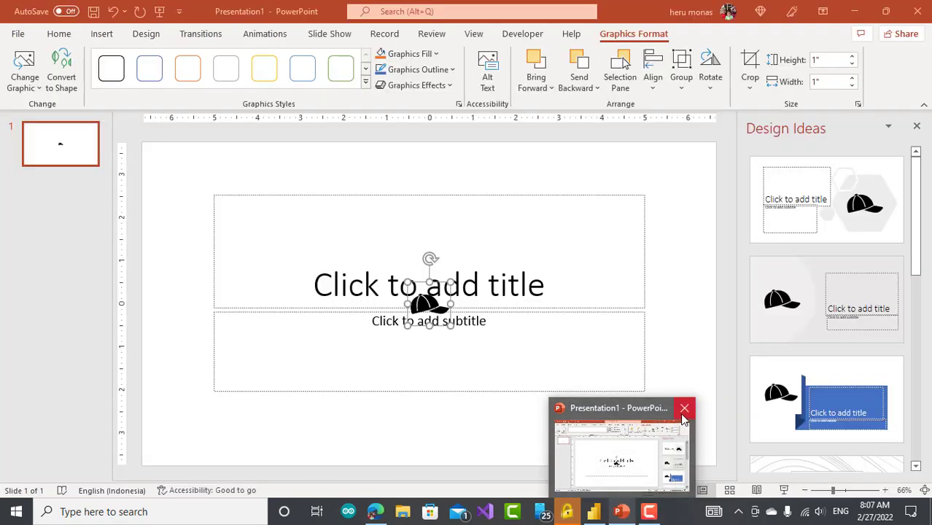
left_click(682, 410)
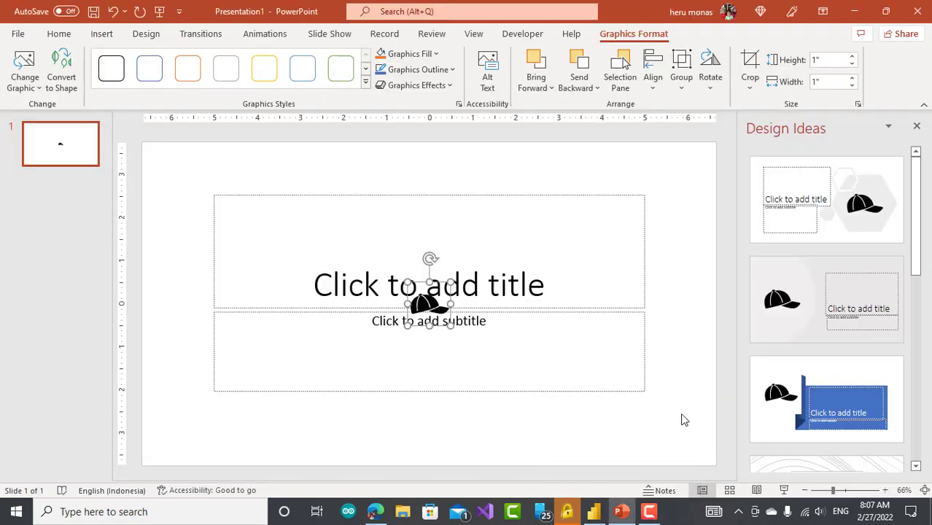
left_click(510, 331)
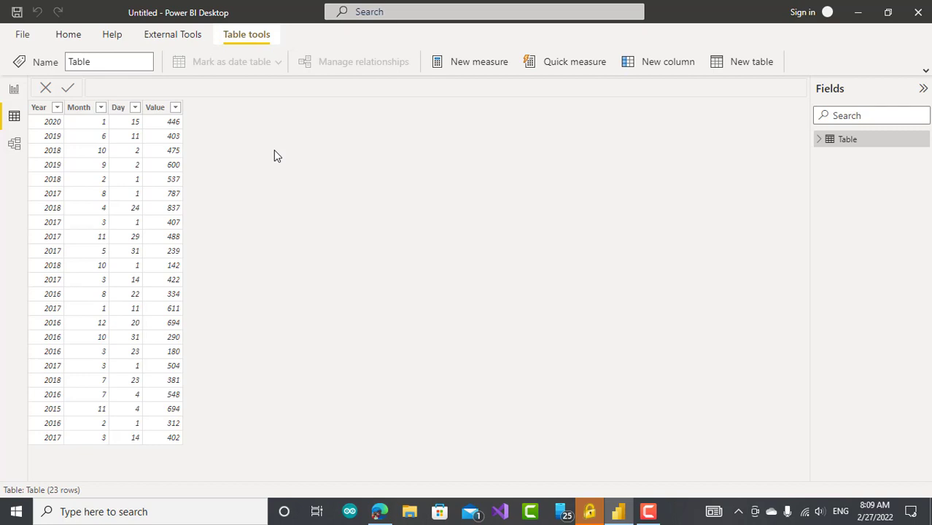
Return to the report view and collapse the Fields pane to enlarge the canvas
left_click(14, 90)
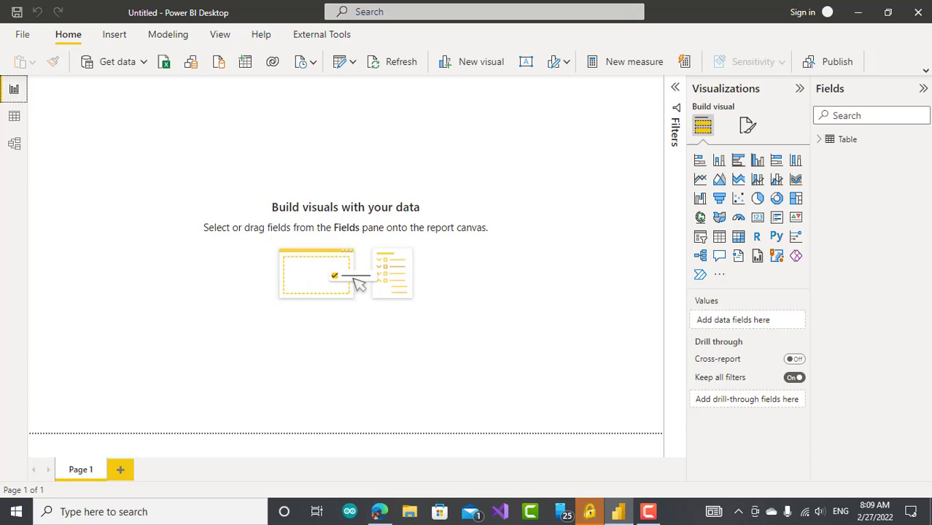
left_click(924, 90)
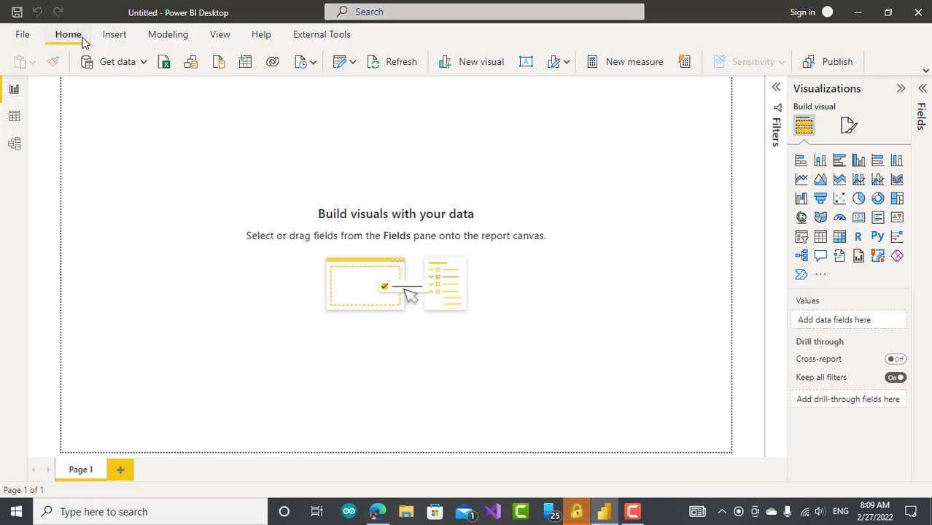
left_click(115, 36)
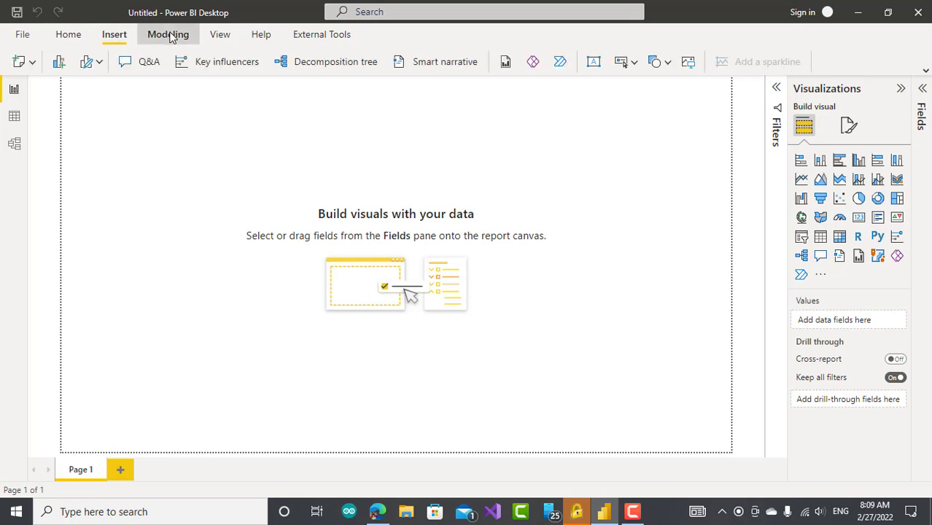
left_click(167, 34)
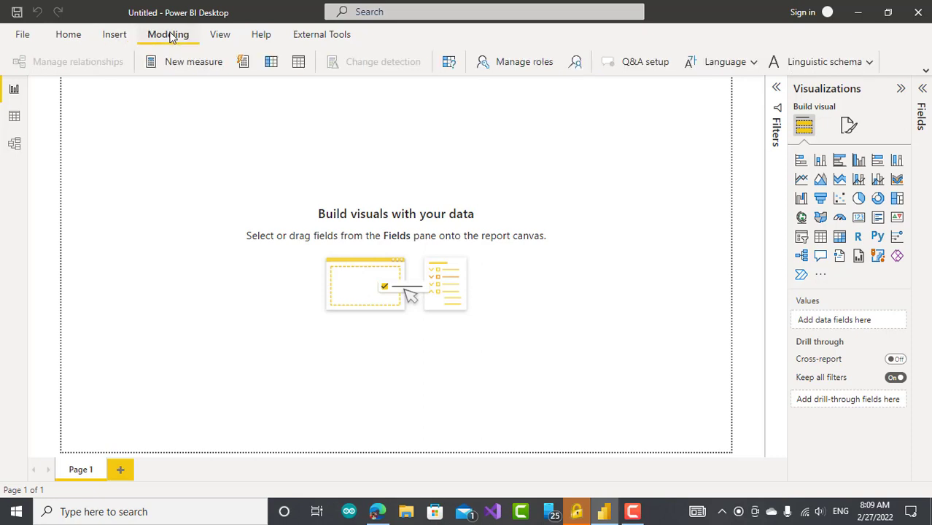
left_click(232, 35)
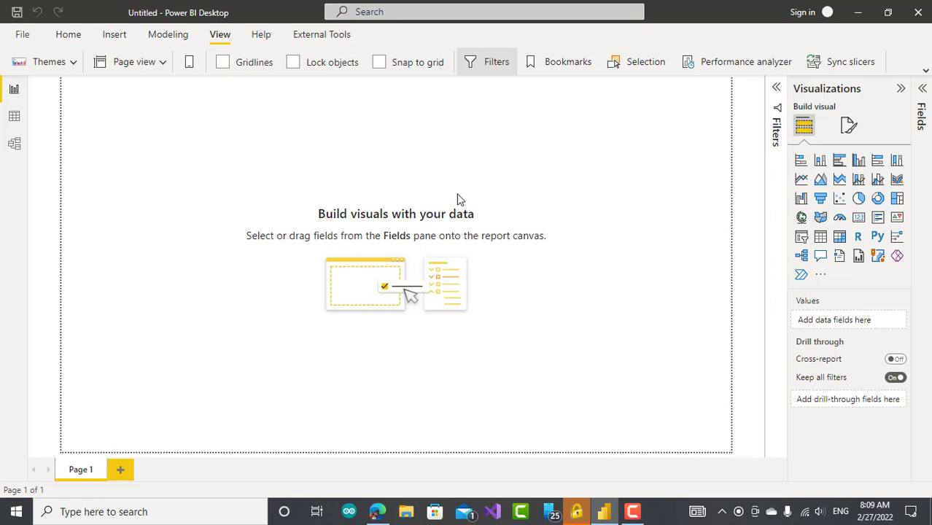
left_click(14, 117)
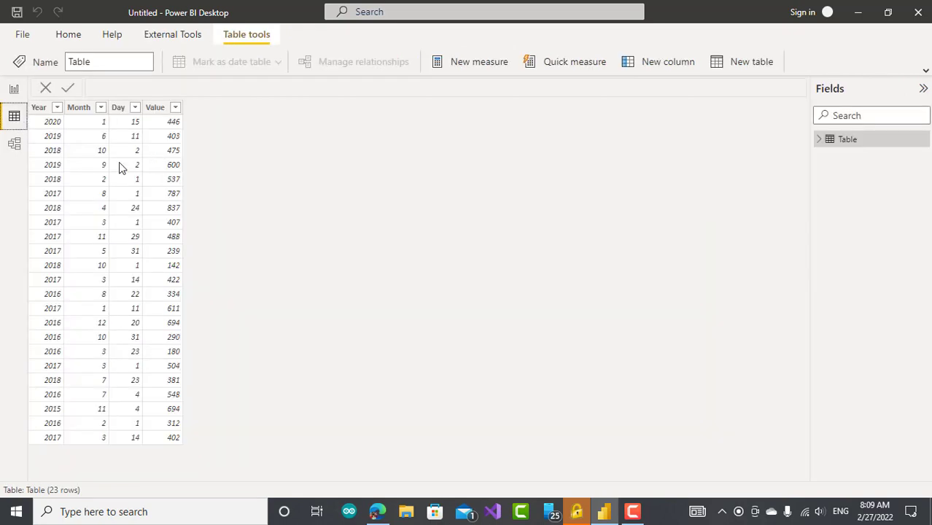
left_click(14, 89)
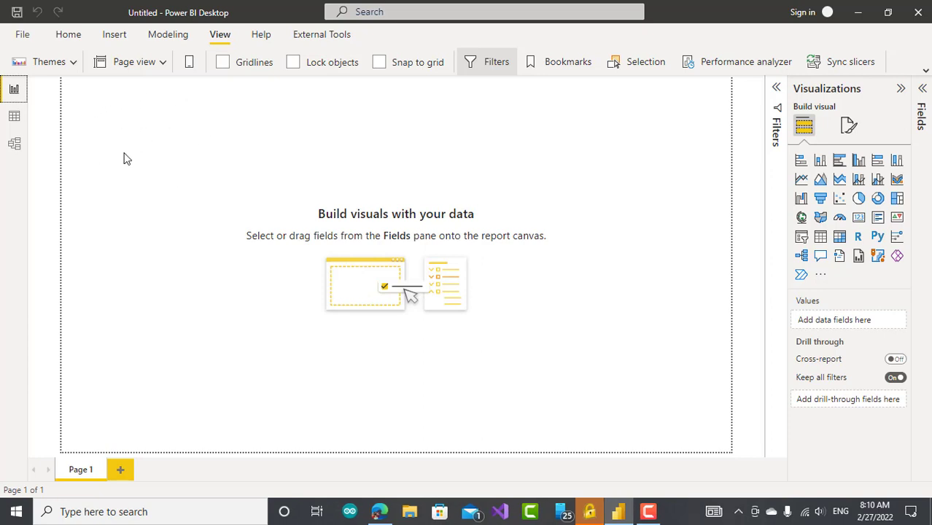
Insert the image icons8-bbb-50.png from the Downloads folder and shrink it to a small logo in the report page's upper-left corner
left_click(117, 37)
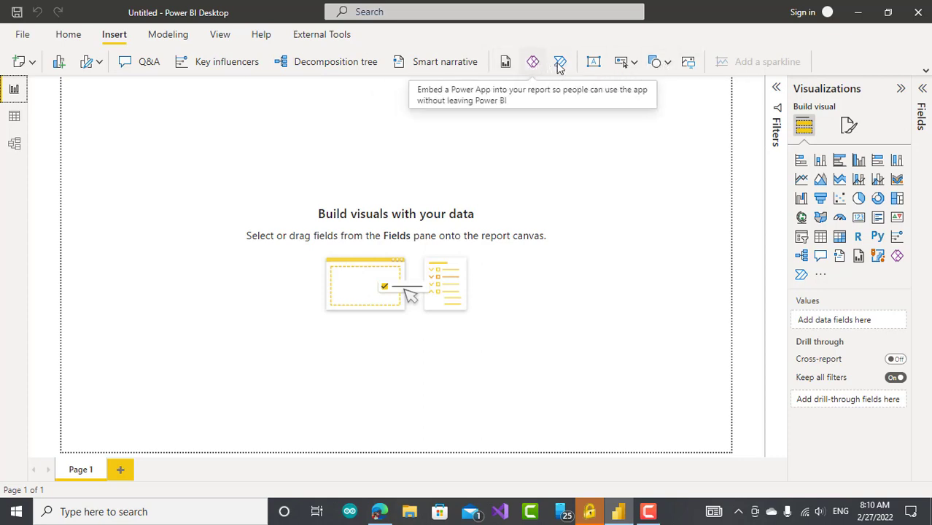
left_click(687, 64)
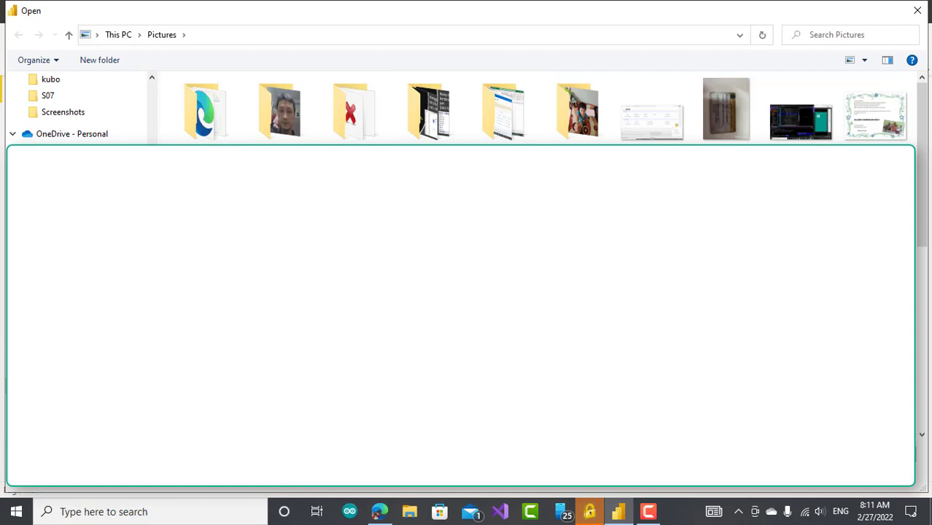
left_click(60, 353)
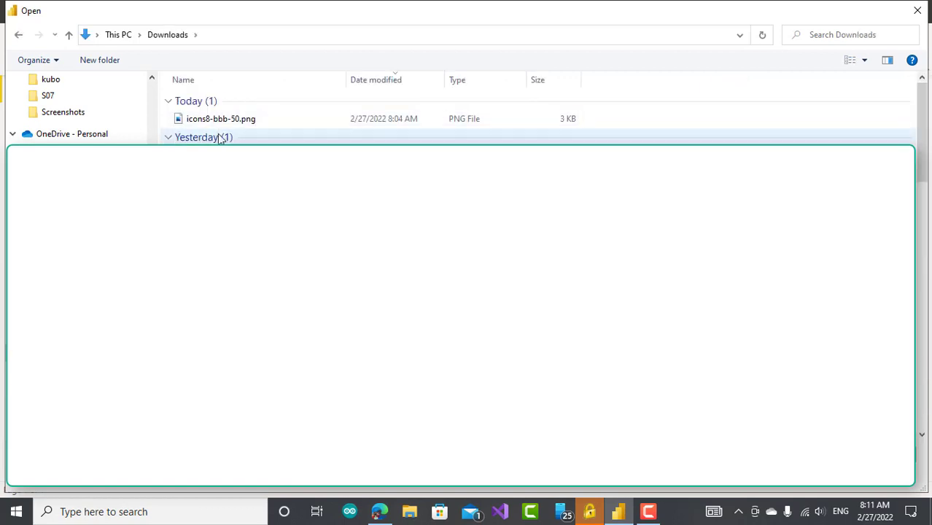
double_click(232, 121)
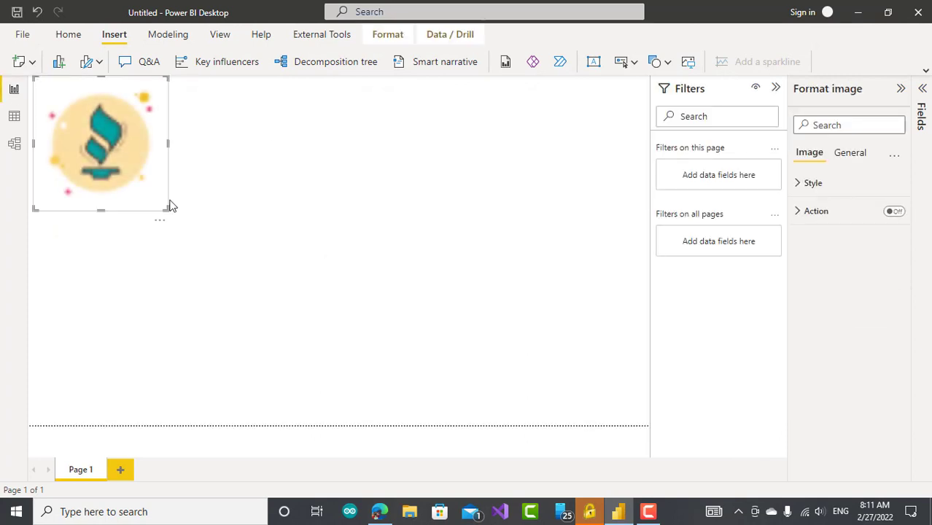
left_click_drag(166, 208, 69, 115)
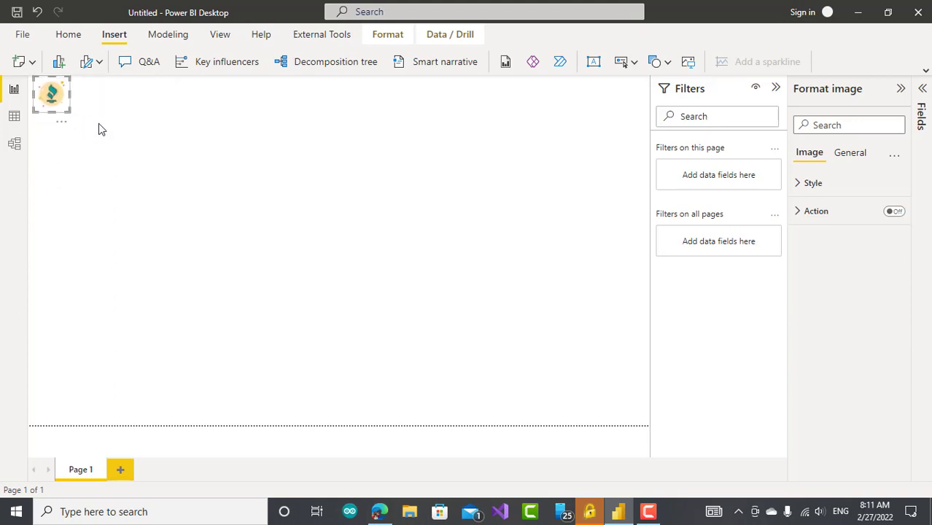
left_click(100, 129)
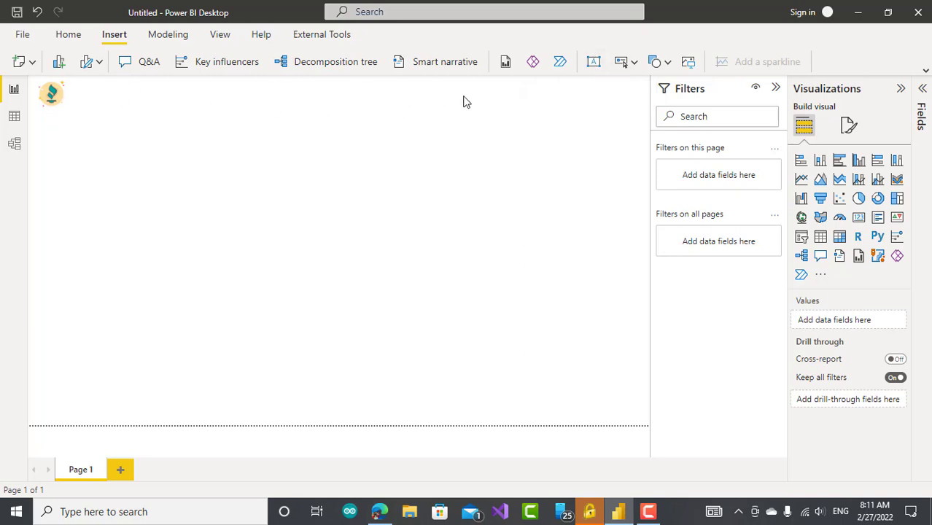
Insert a text box on the report page containing "Laporan Rekap Penjualan pertahun"
left_click(595, 64)
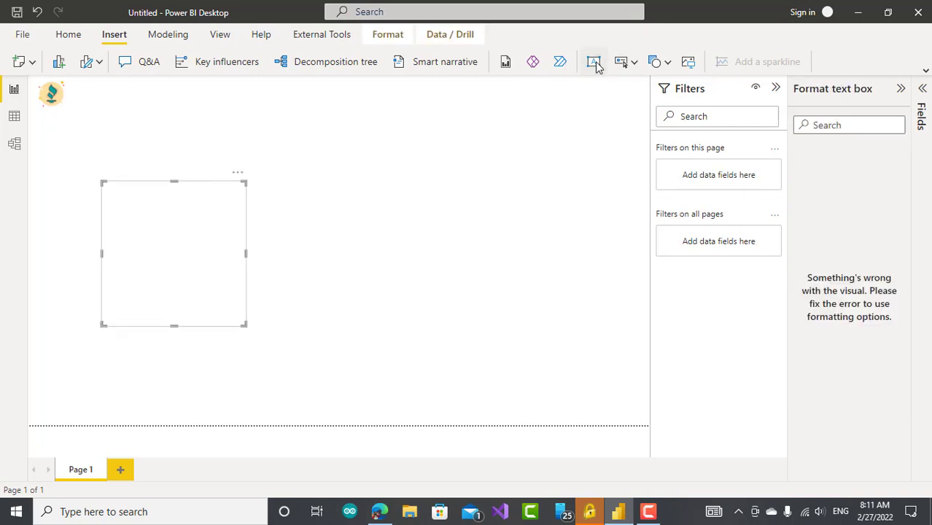
left_click(172, 188)
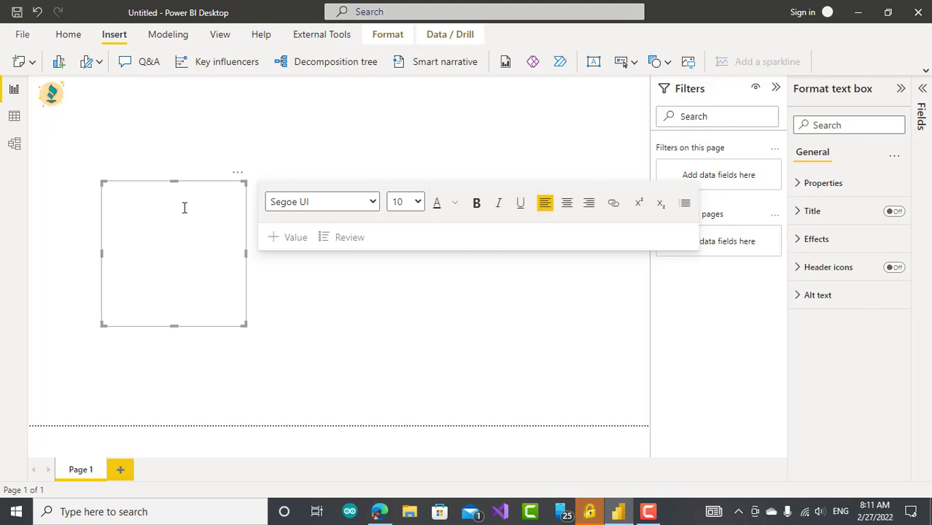
type("Laporan Rekap Penjualan pertahun")
Set the whole title text in the text box to font size 24, trying bold and removing it again
left_click(148, 189, "shift")
left_click_drag(209, 193, 94, 183)
left_click_drag(106, 191, 216, 198)
left_click(418, 204)
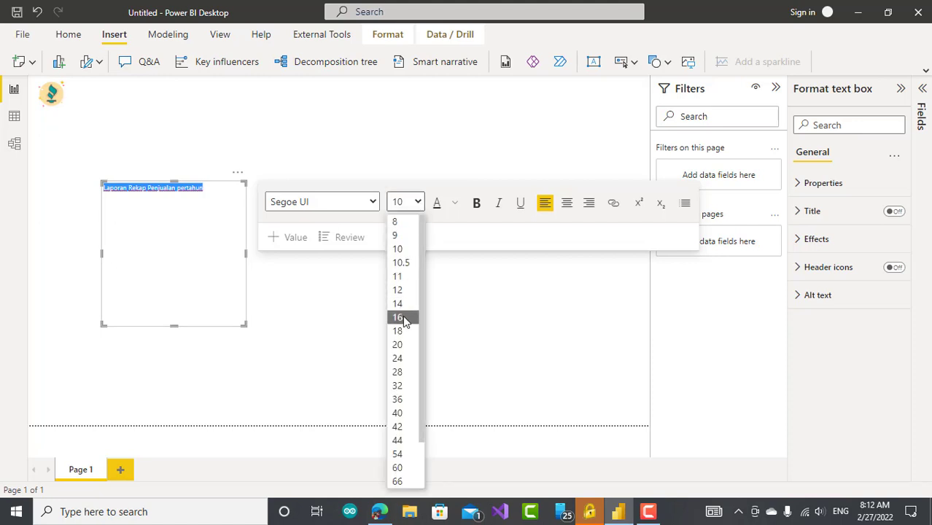
left_click(399, 359)
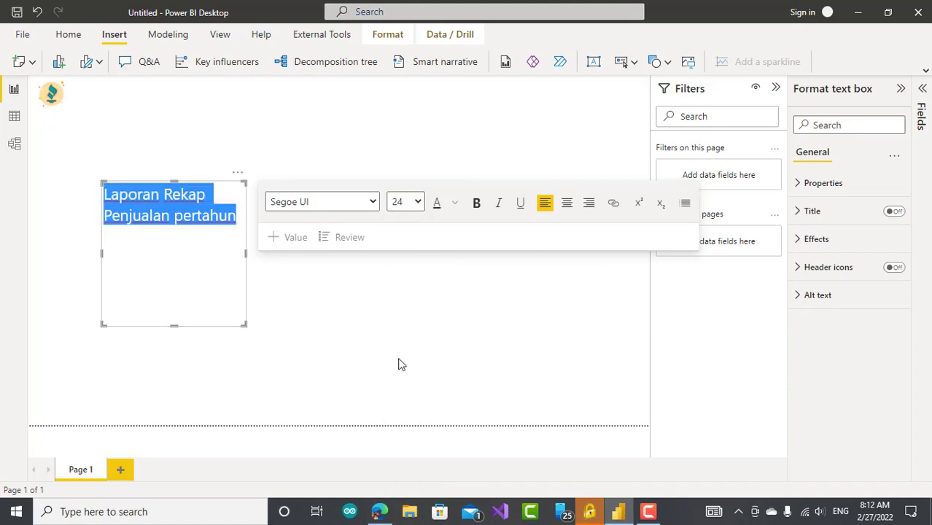
left_click(480, 209)
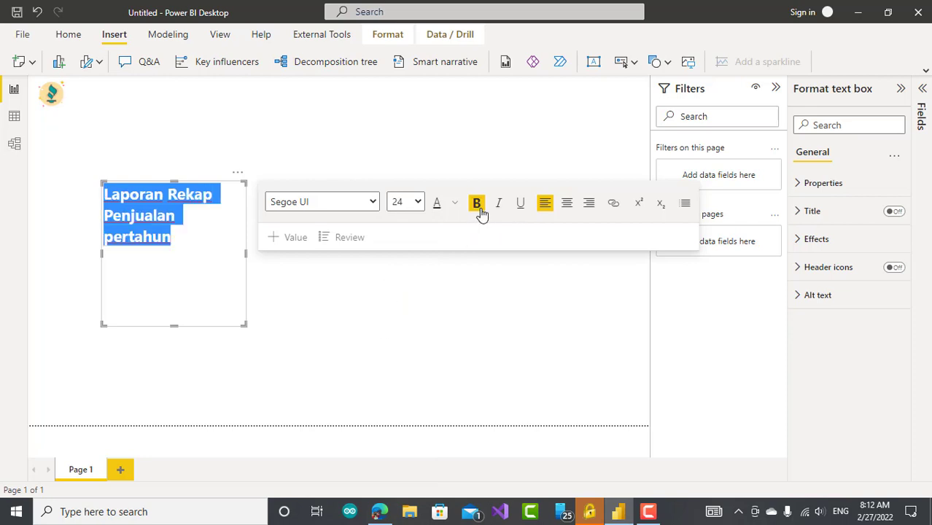
left_click(478, 206)
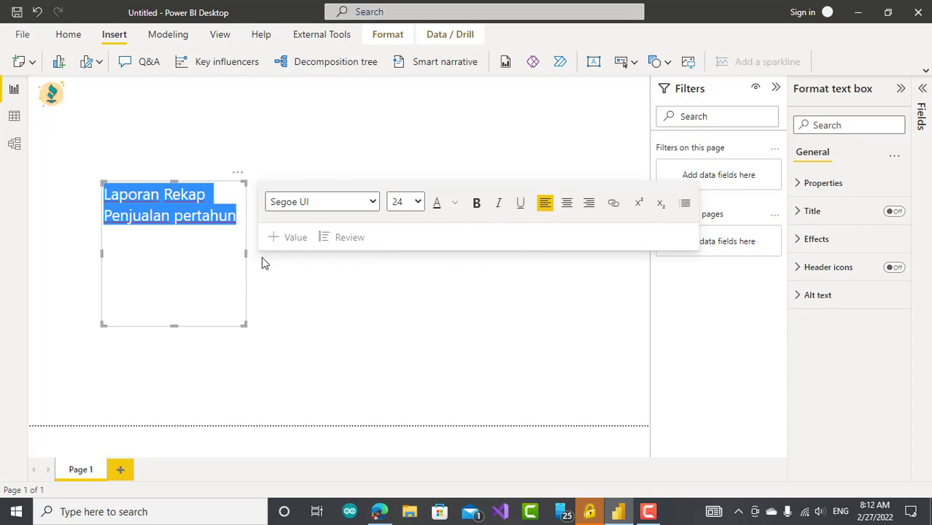
Resize the title text box to a single-line strip and move it directly beside the logo
left_click_drag(244, 252, 390, 260)
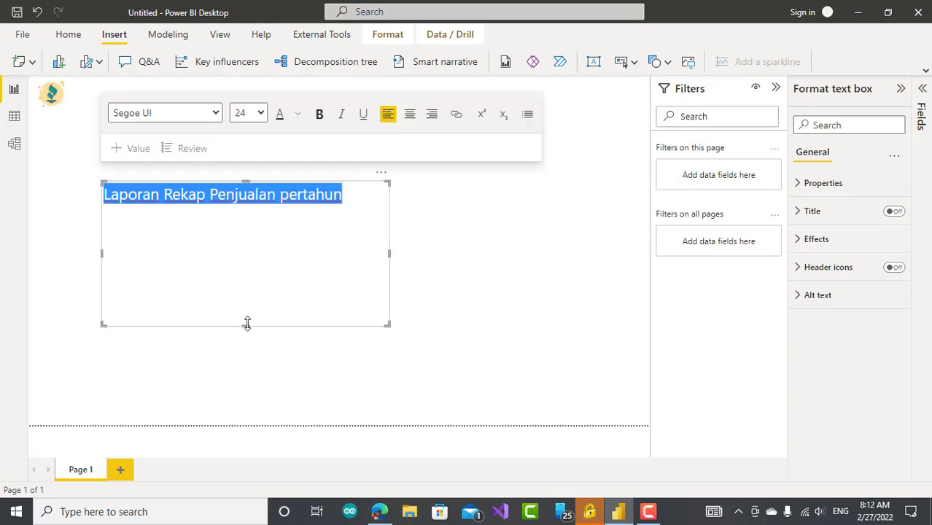
left_click_drag(248, 324, 261, 214)
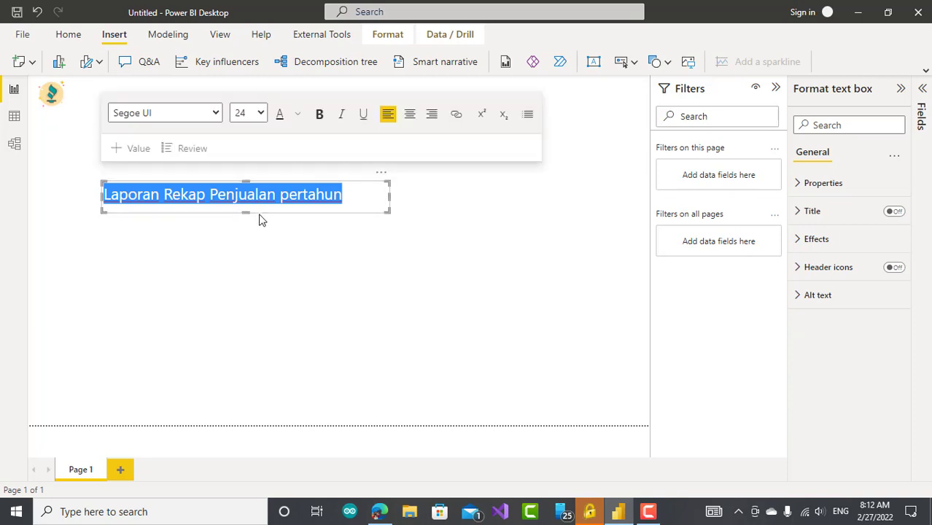
left_click(228, 163)
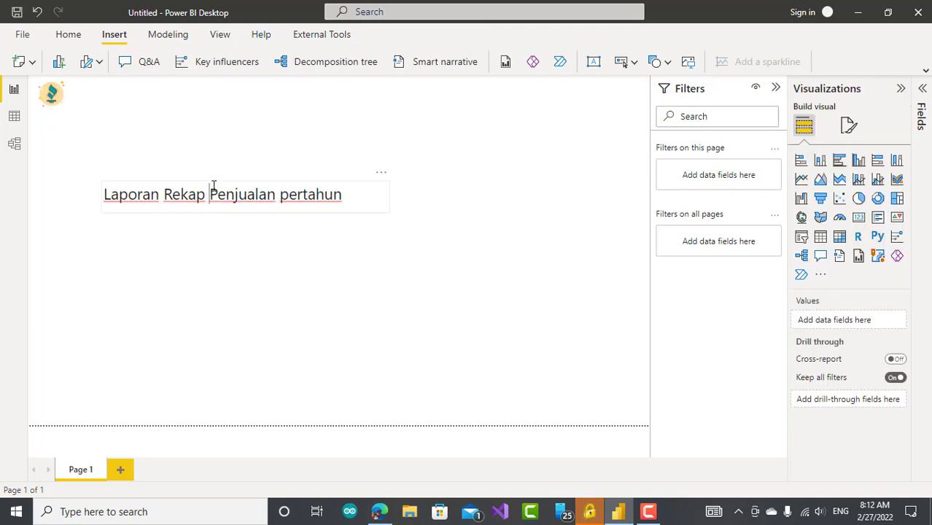
left_click(211, 184)
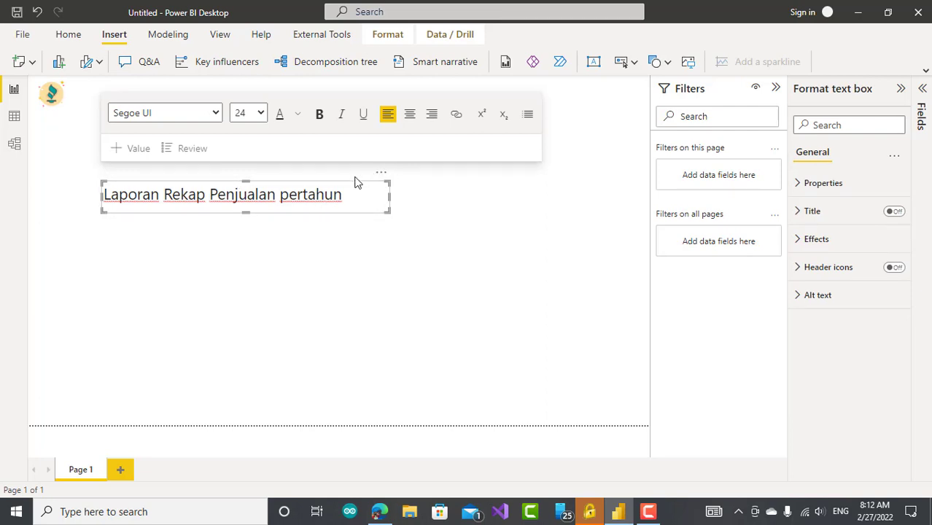
left_click(307, 177)
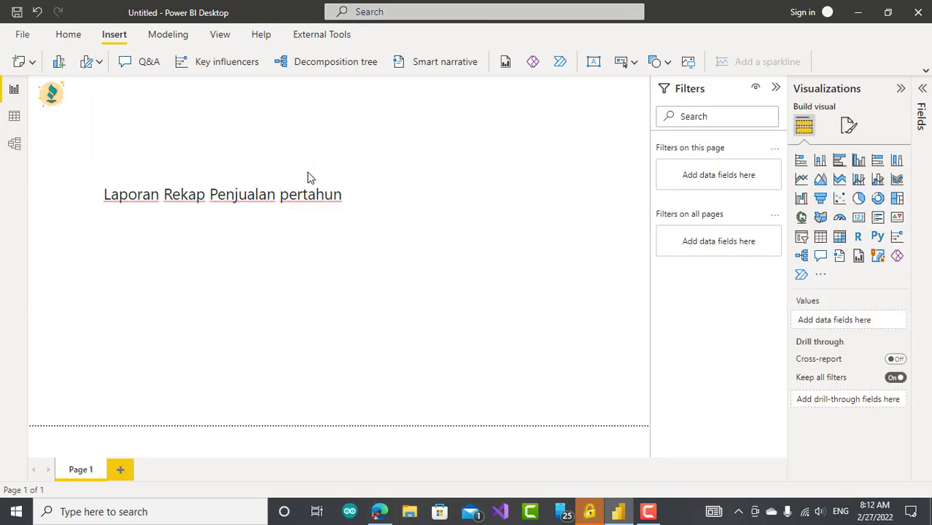
left_click(250, 207)
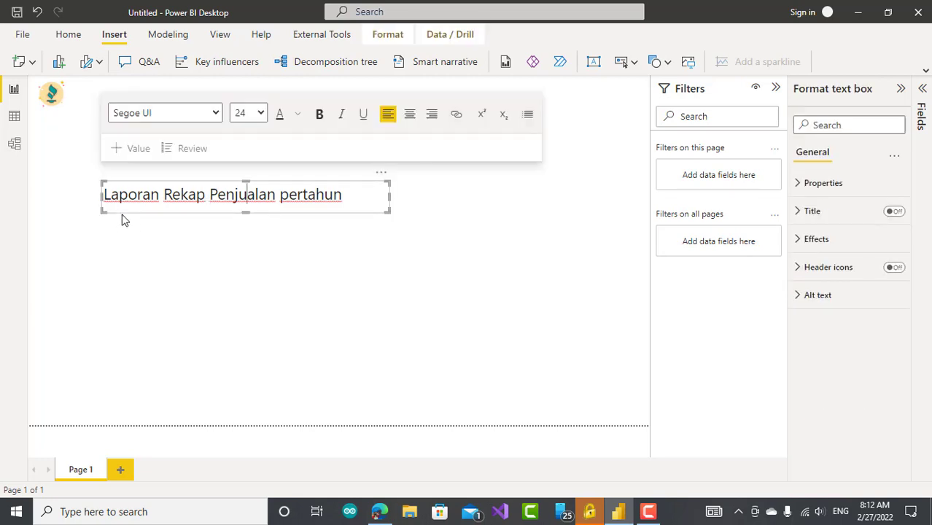
left_click_drag(122, 217, 95, 117)
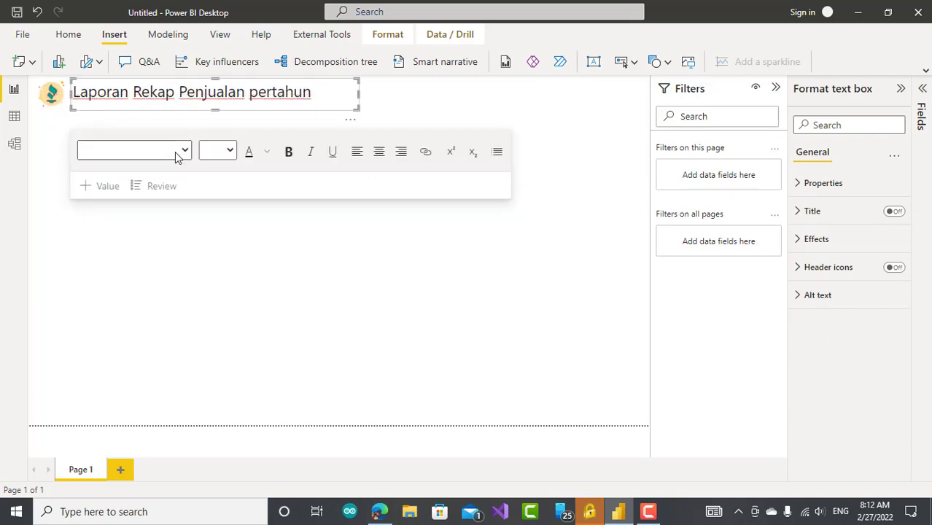
left_click(270, 263)
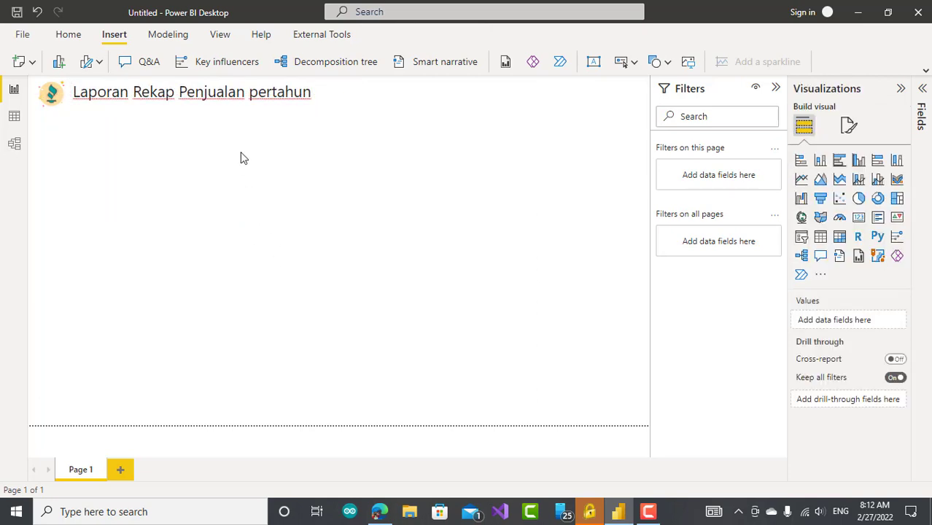
Set the whole title text to font size 32, trying size 28 first
left_click(309, 97)
left_click_drag(309, 97, 78, 97)
left_click(51, 93)
left_click(104, 90)
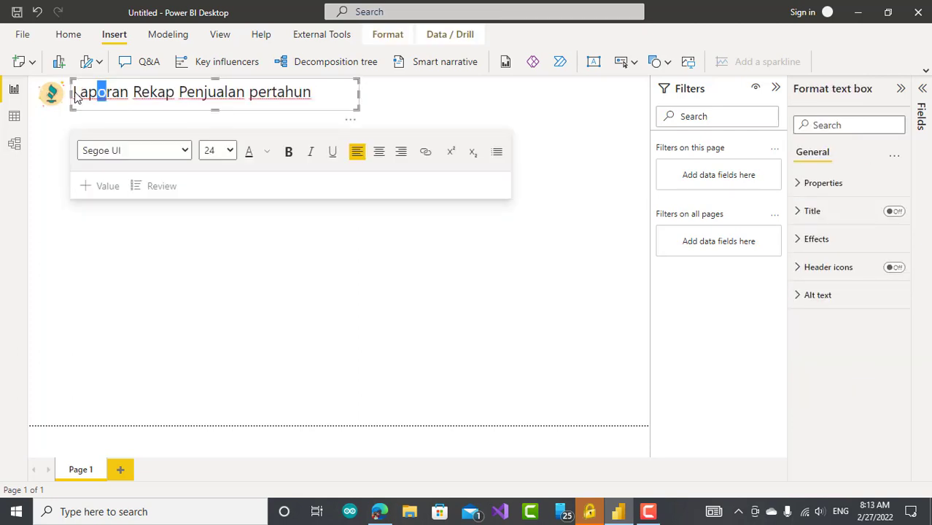
left_click(81, 91)
key("shift+Right")
key("shift+Right")
key("shift+Right")
key("shift+Right")
key("shift+Right")
key("shift+Right")
key("shift+Right")
key("shift+Right")
key("shift+Right")
key("shift+Right")
key("shift+Right")
key("shift+Right")
key("shift+Right")
key("shift+Right")
key("shift+Right")
key("shift+Right")
key("shift+Right")
key("shift+Right")
key("shift+Right")
key("shift+Right")
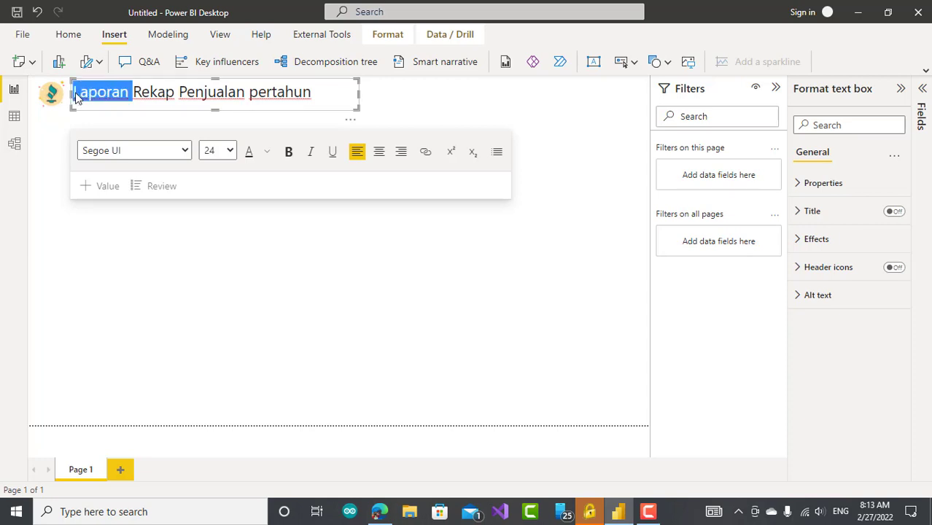
left_click(230, 150)
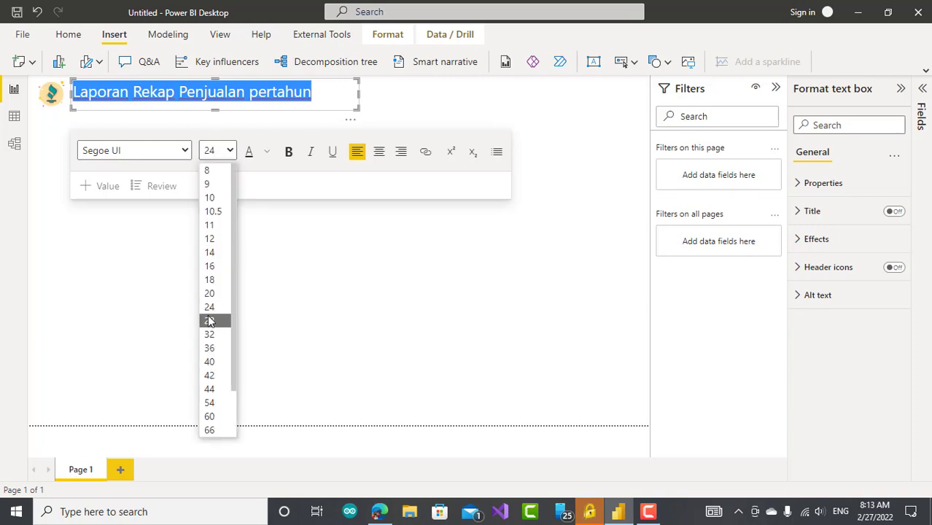
left_click(209, 321)
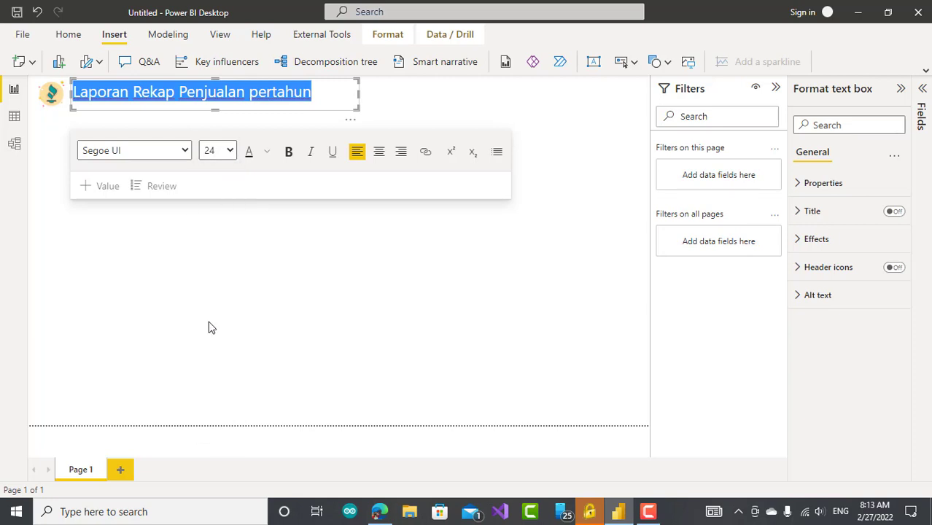
left_click(230, 150)
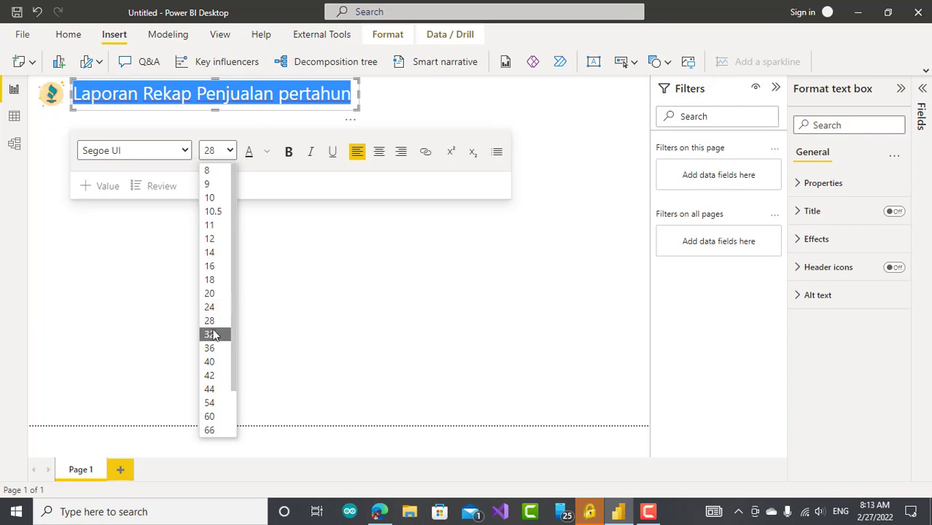
left_click(212, 335)
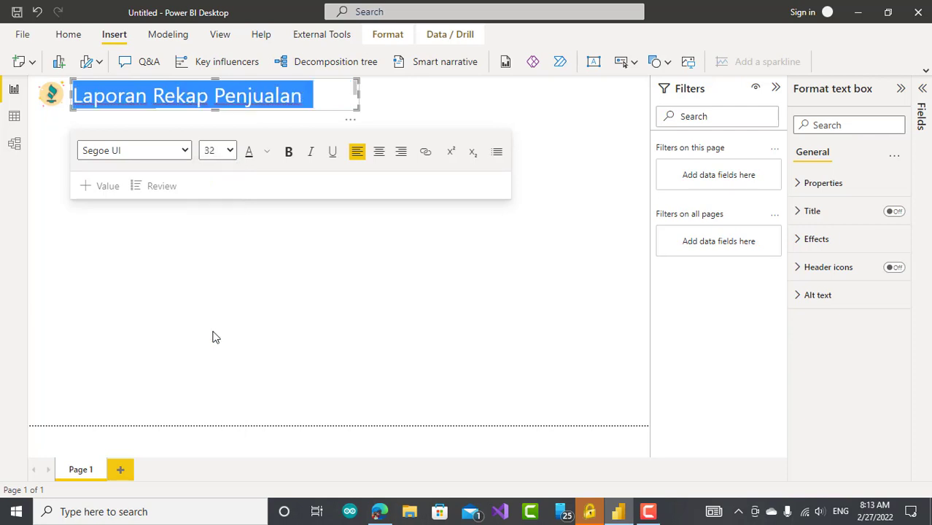
Widen the title text box so the enlarged title fits on one line
left_click(398, 107)
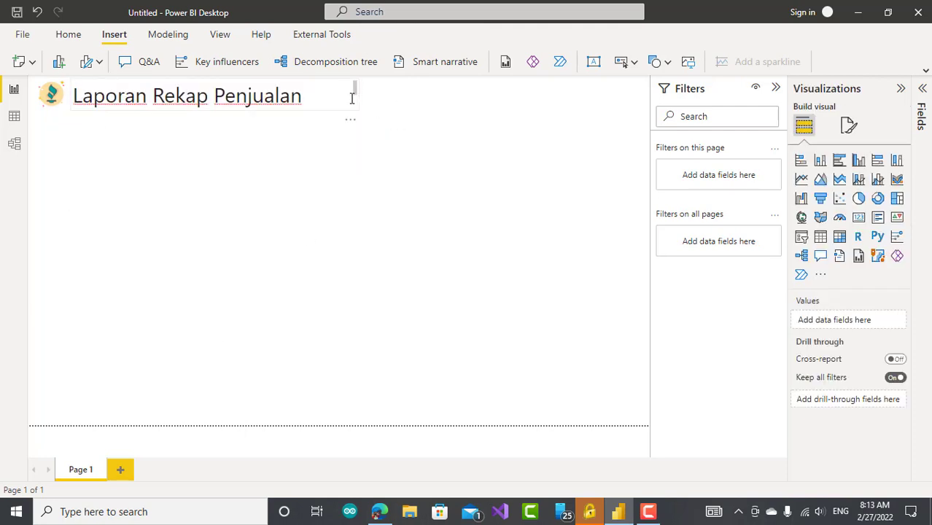
left_click(344, 103)
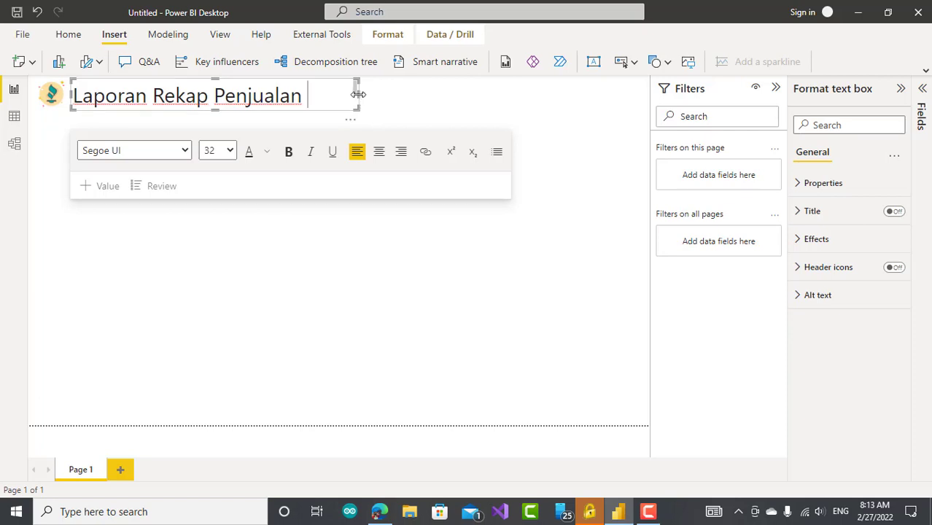
left_click_drag(358, 95, 436, 100)
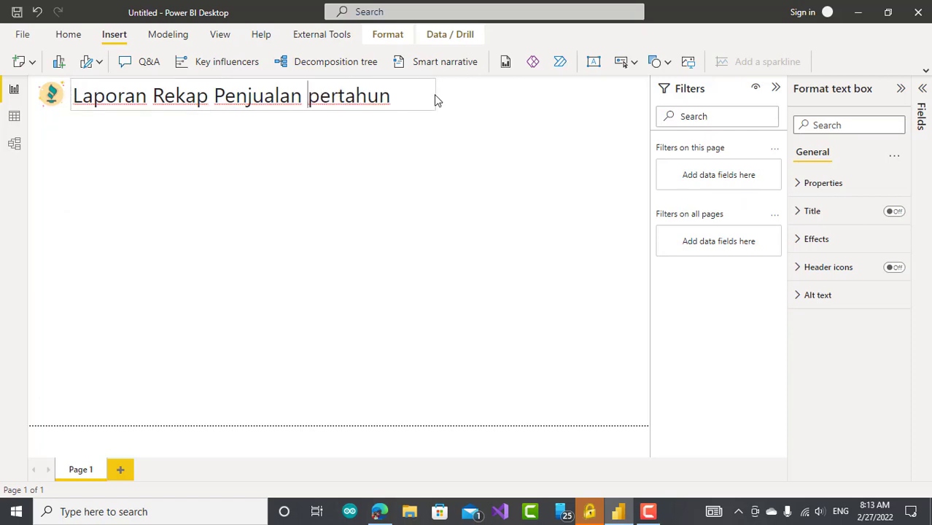
left_click(370, 230)
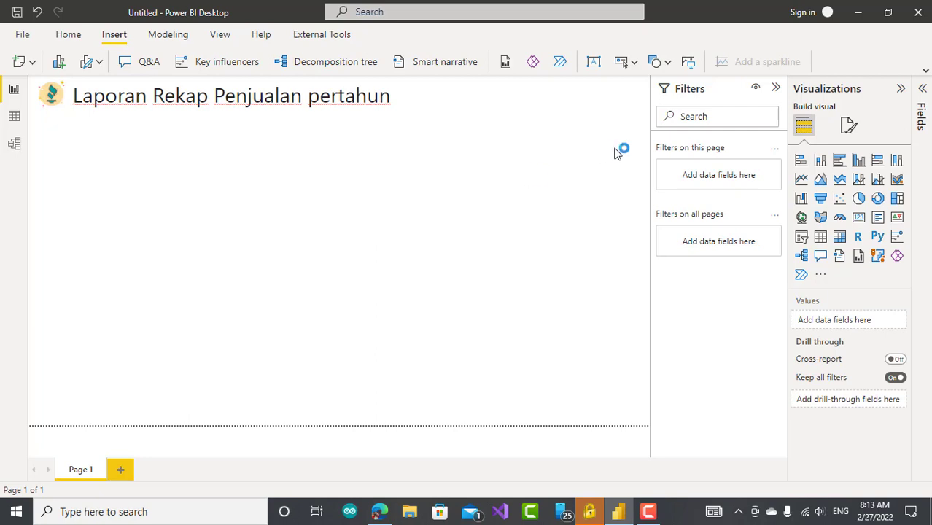
Collapse the Filters pane and show the fields of Table in the Fields pane
left_click(776, 89)
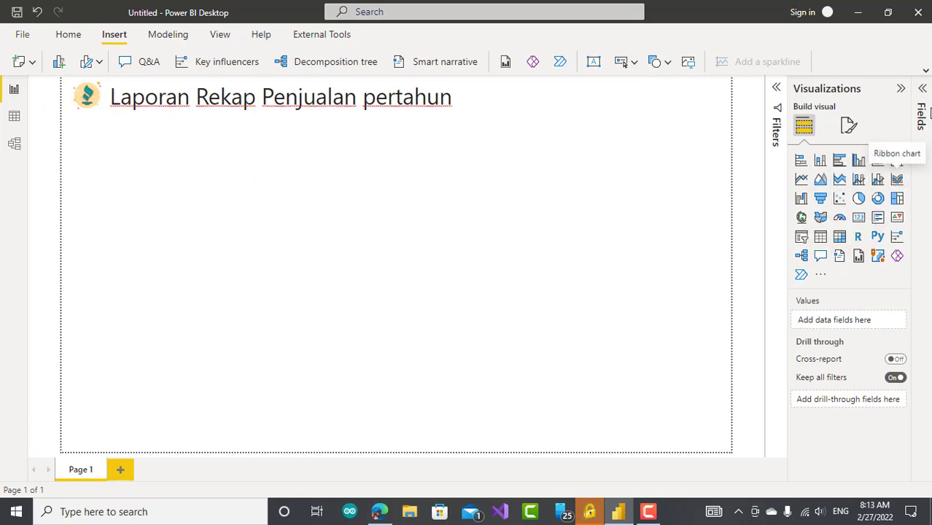
left_click(923, 89)
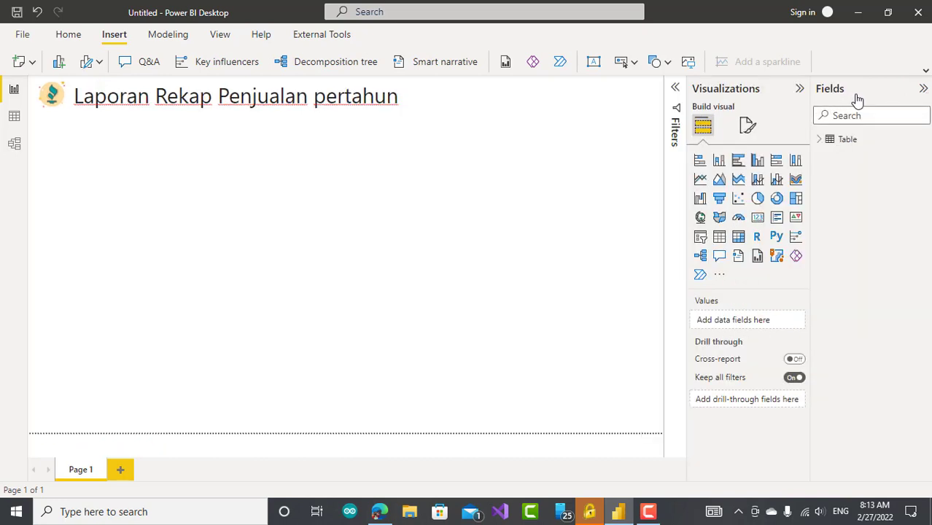
left_click(819, 141)
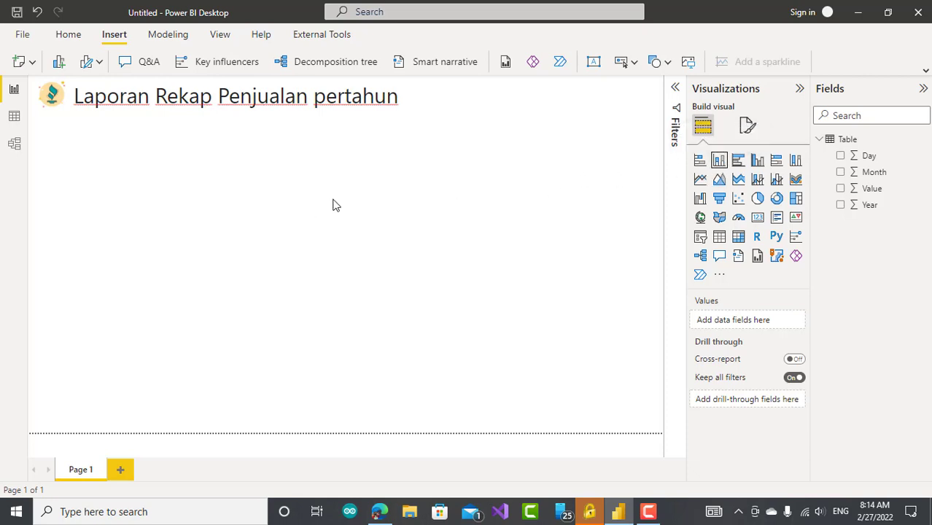
Add a stacked column chart below the title with Year on the axis and Value as the values
left_click(720, 162)
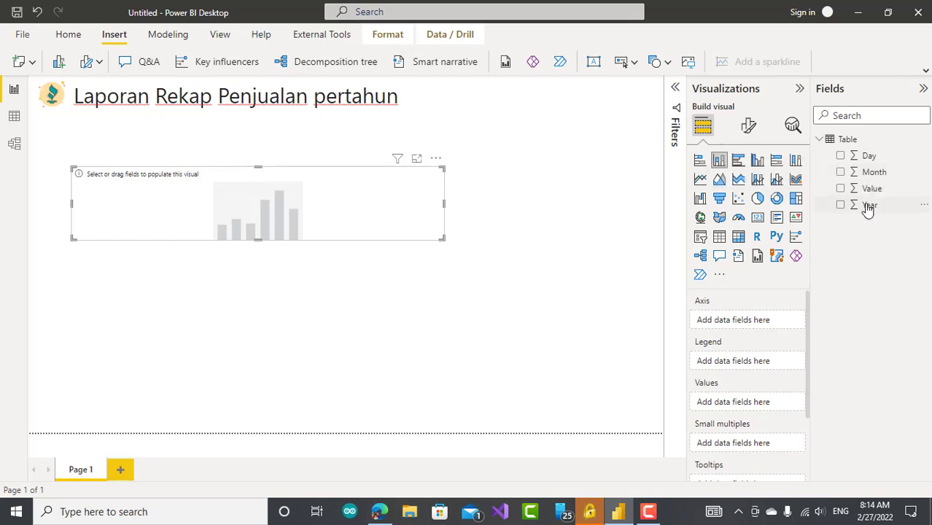
left_click_drag(868, 210, 759, 321)
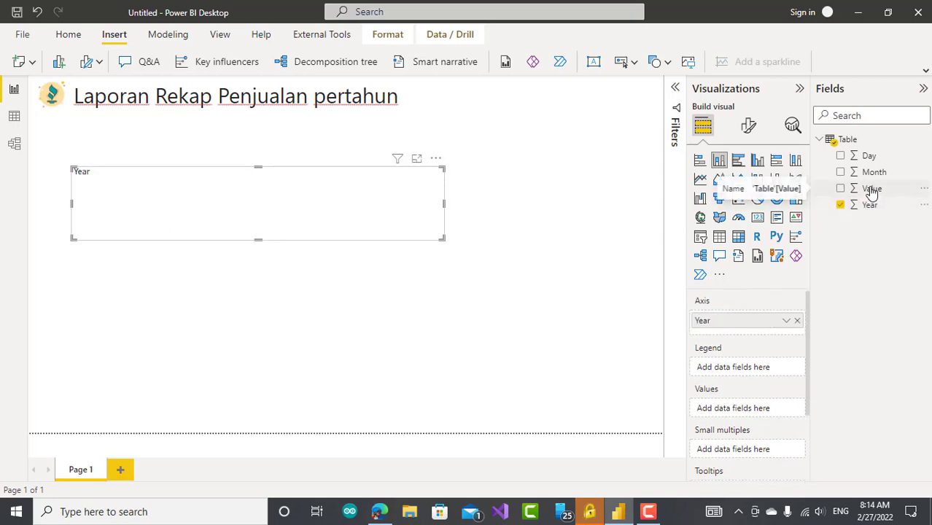
left_click_drag(872, 191, 735, 408)
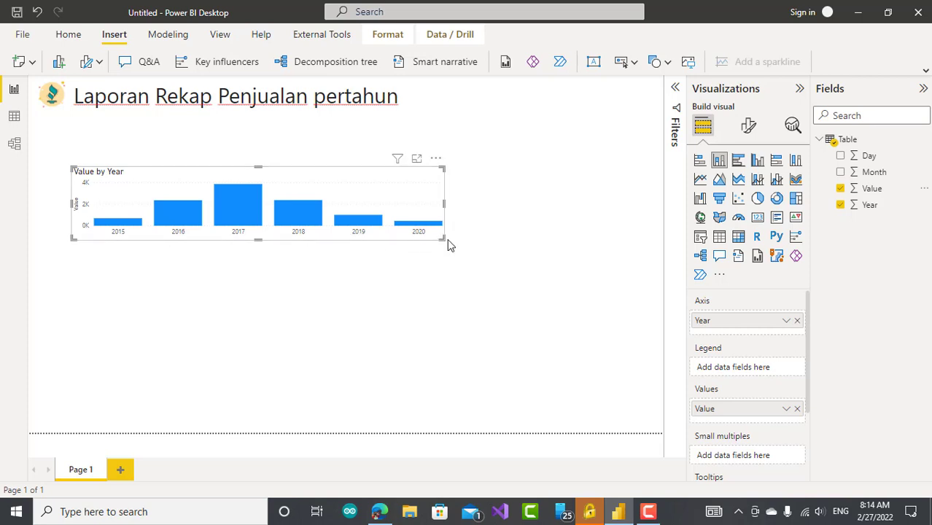
Make the column chart narrower and taller, trying it as a stacked bar chart and returning to stacked columns
left_click_drag(443, 240, 305, 277)
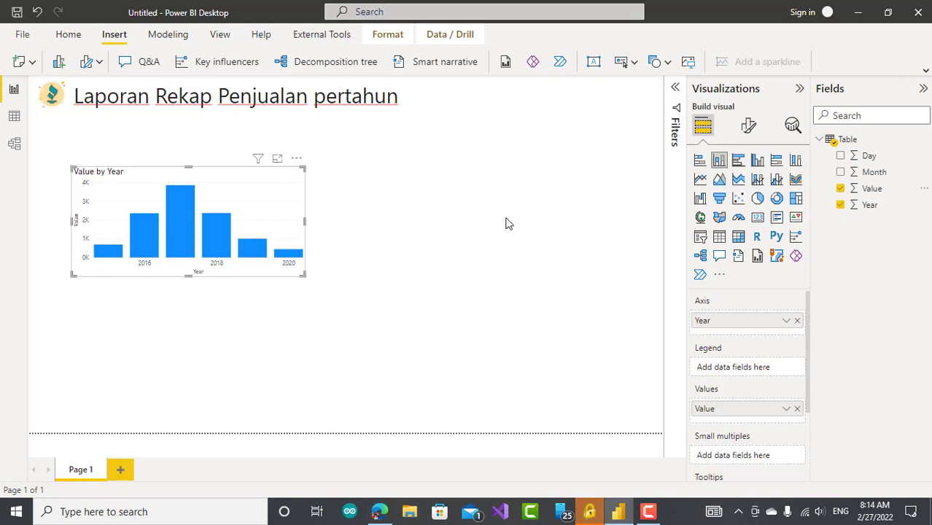
left_click(701, 161)
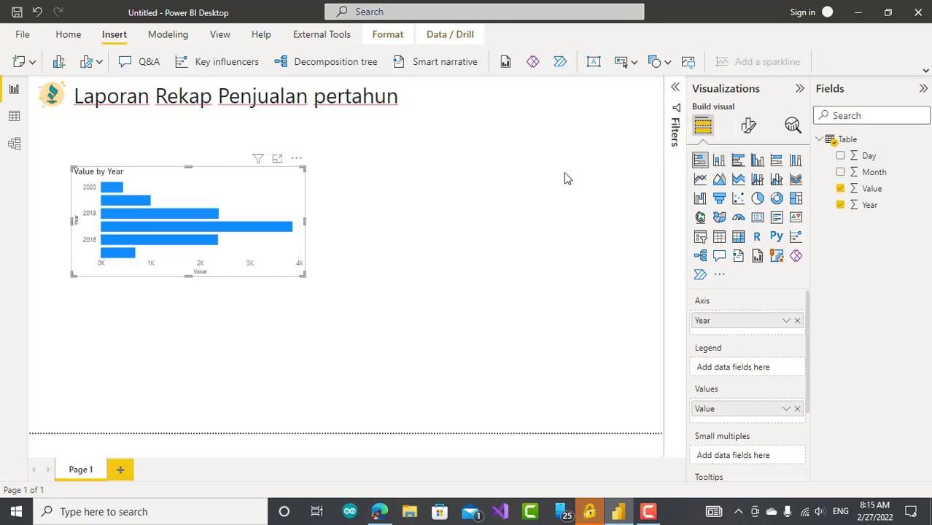
left_click(720, 162)
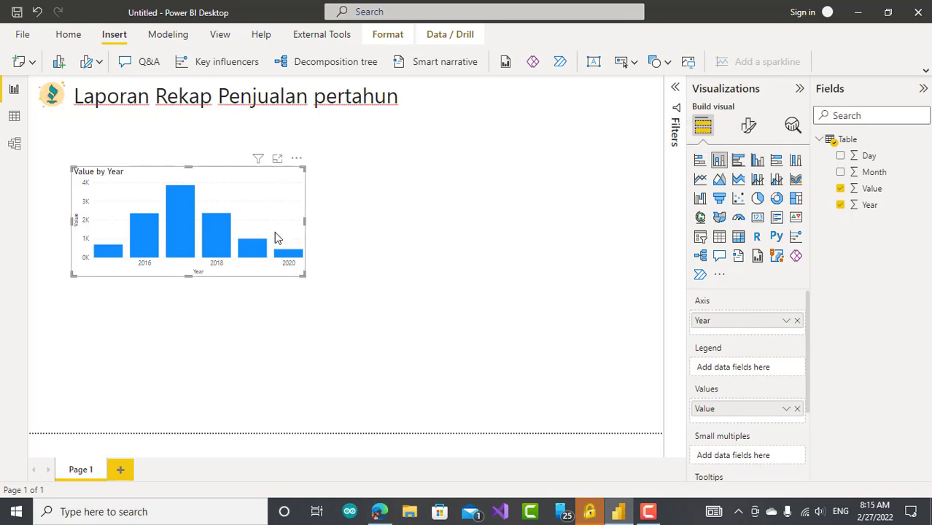
left_click_drag(303, 276, 349, 318)
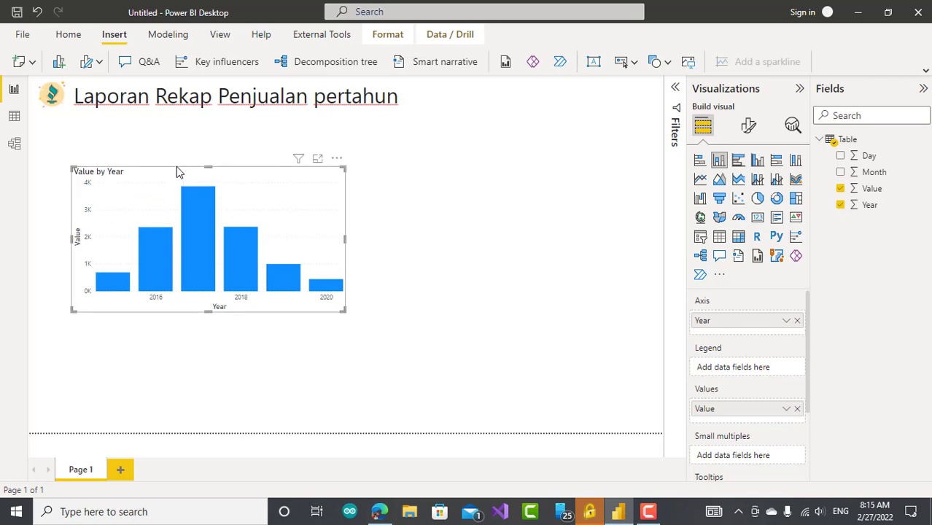
Change the column chart's title text to "Penjualan by tahun", keeping the title switched on
left_click(748, 130)
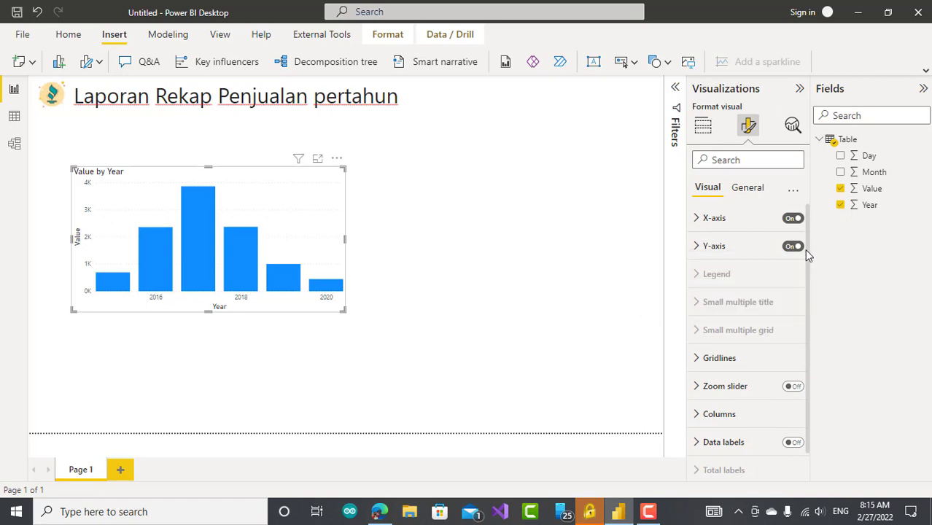
left_click_drag(806, 250, 807, 261)
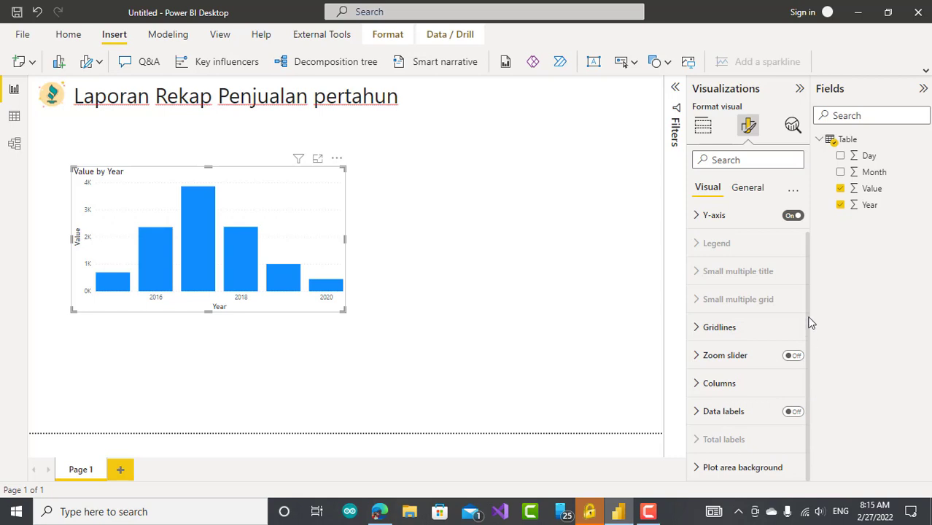
scroll(808, 232, "up", 1)
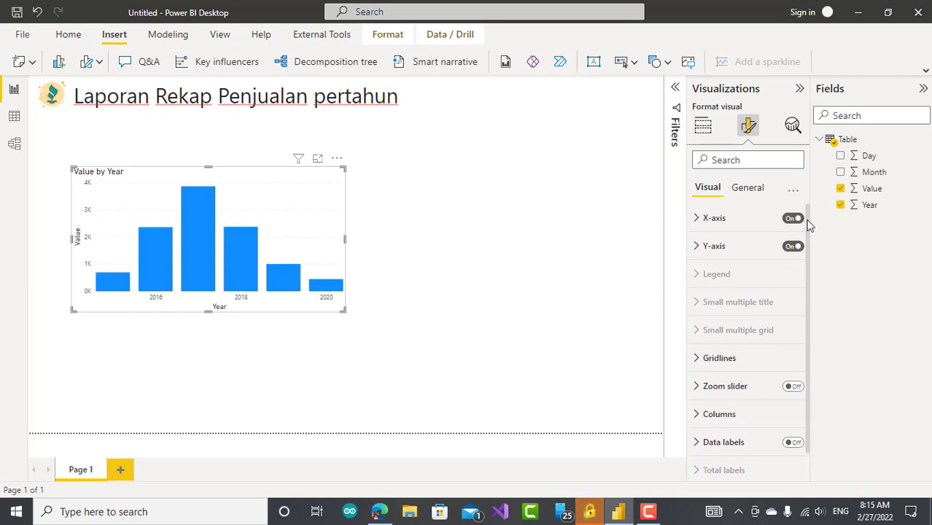
left_click(751, 191)
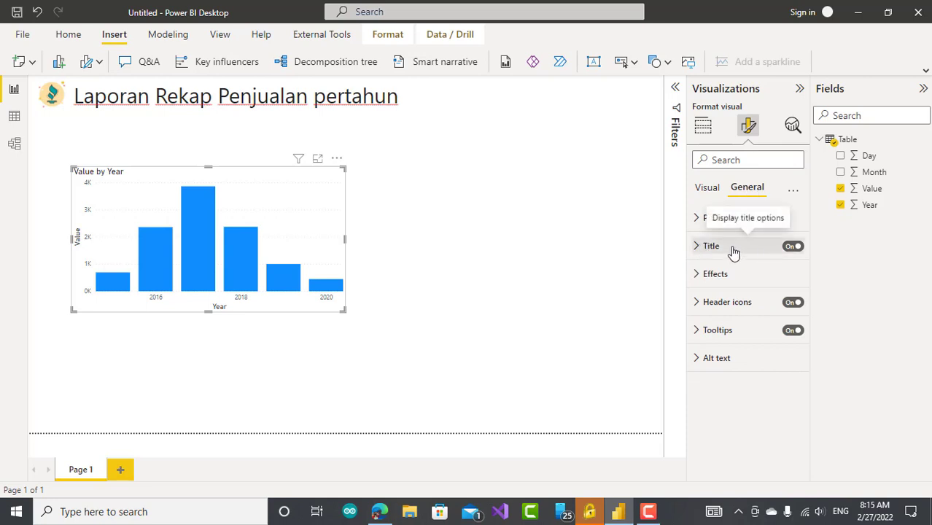
left_click(791, 248)
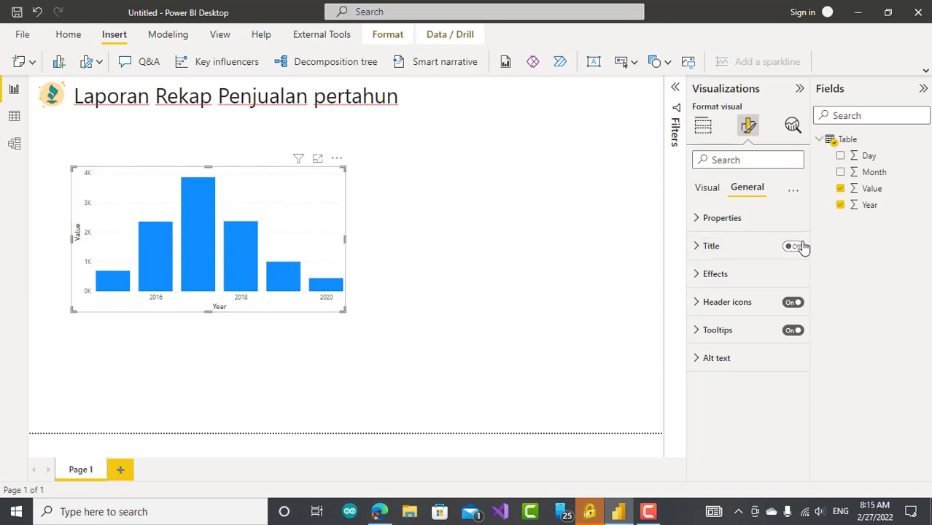
left_click(794, 246)
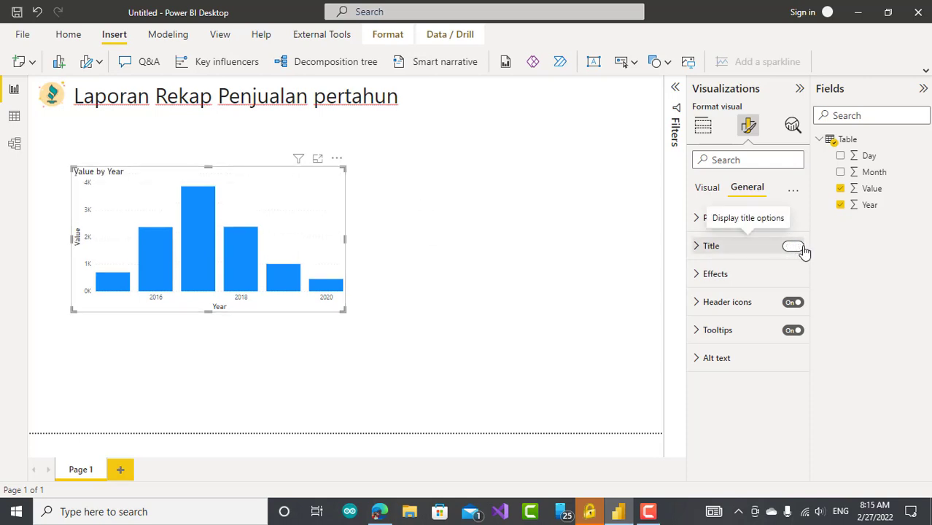
left_click(698, 249)
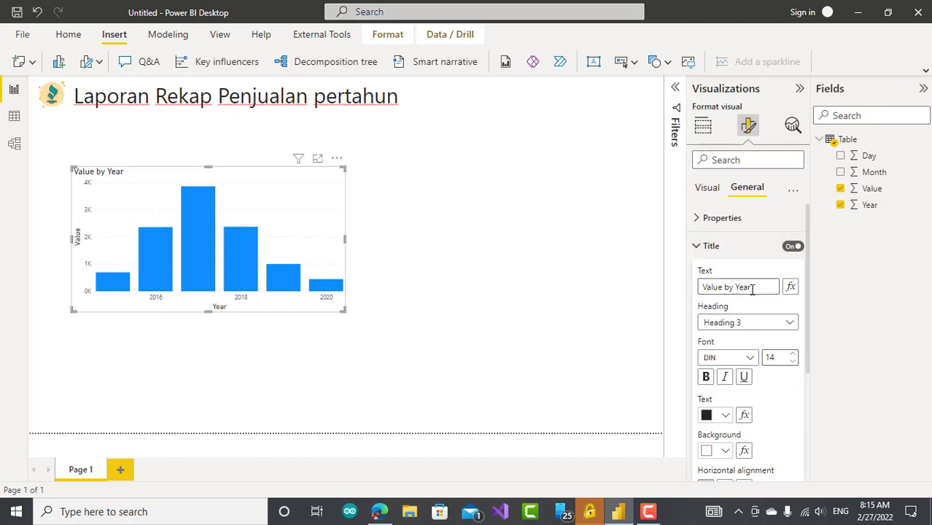
left_click_drag(752, 290, 663, 285)
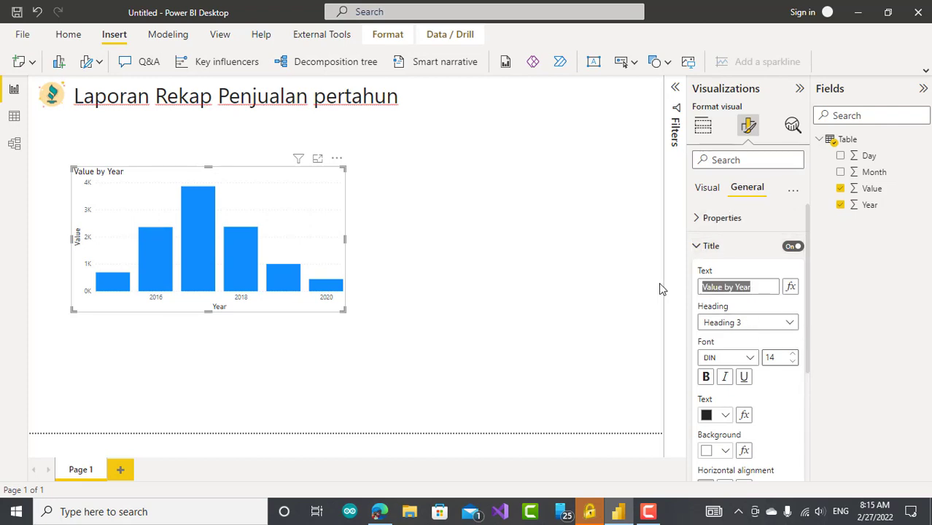
type("Penjualan")
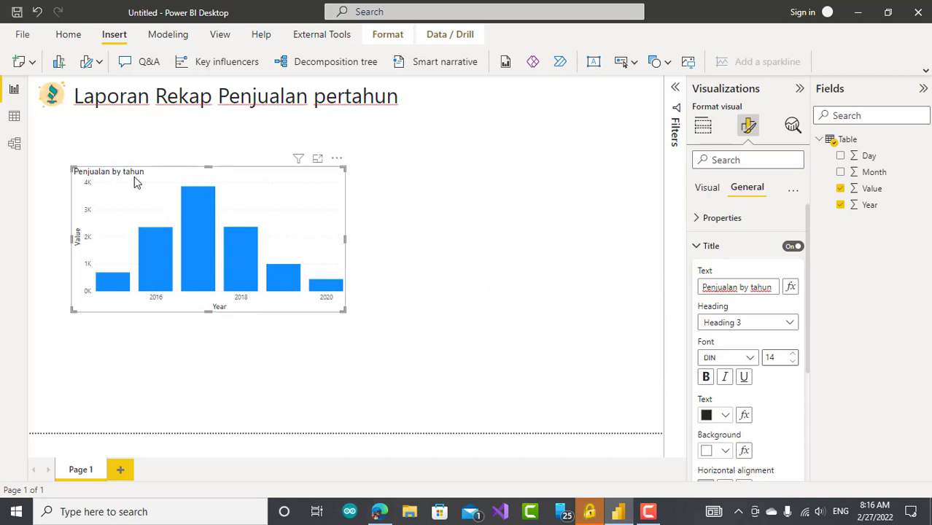
Move the column chart toward the middle of the page
left_click_drag(160, 172, 248, 166)
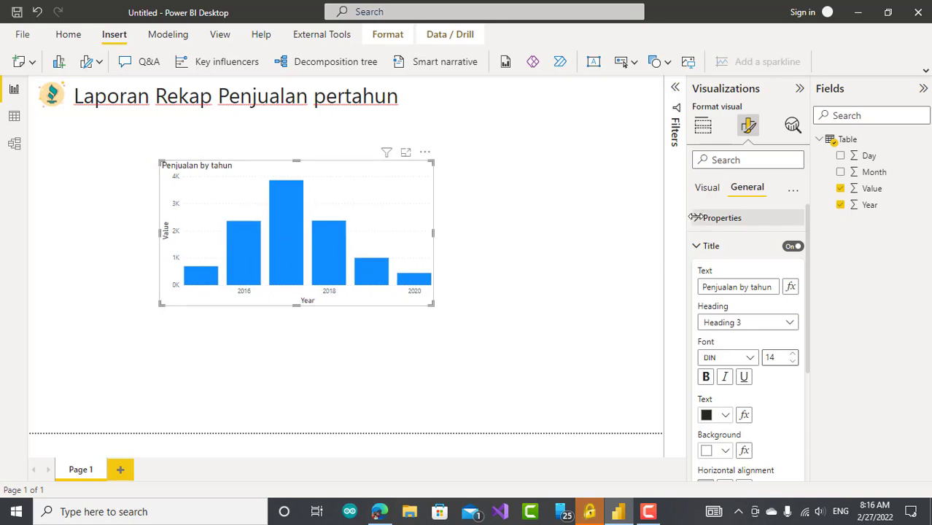
left_click(746, 98)
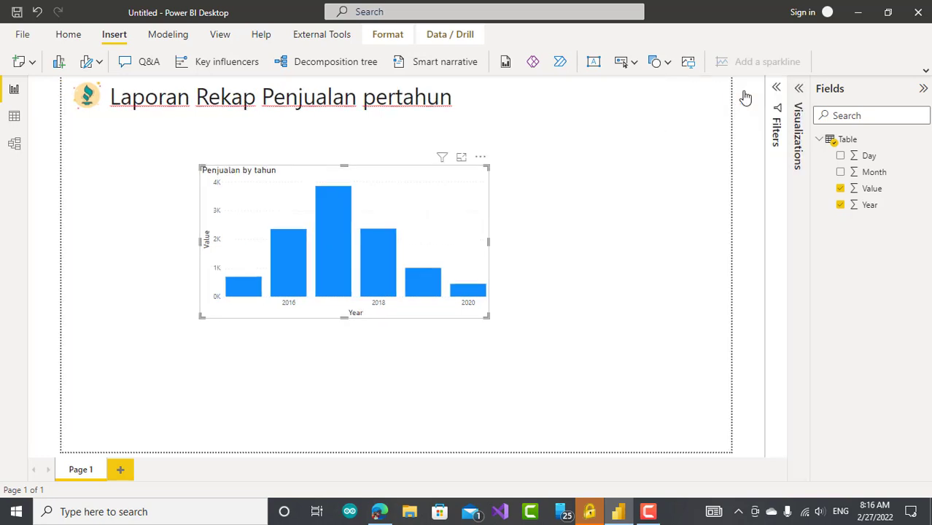
left_click(799, 88)
Add a slicer below the column chart with Year as its field
left_click(495, 257)
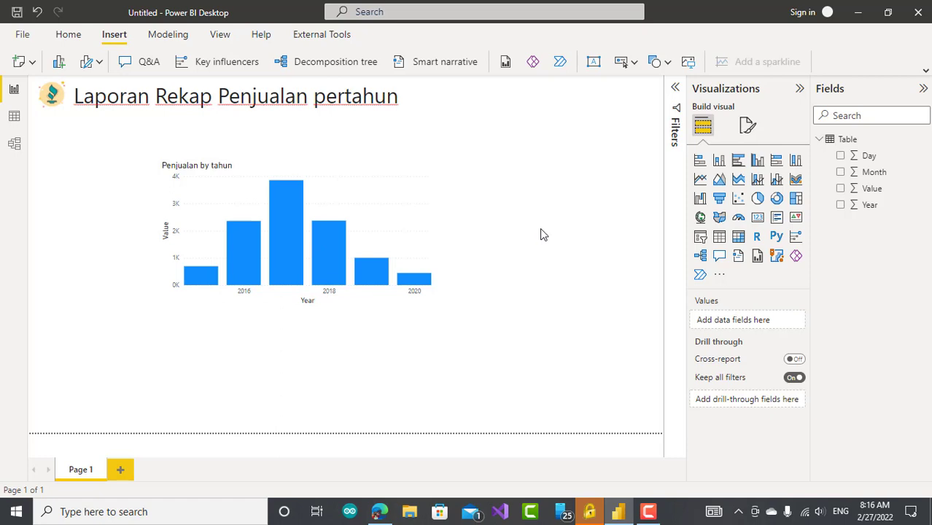
left_click(700, 238)
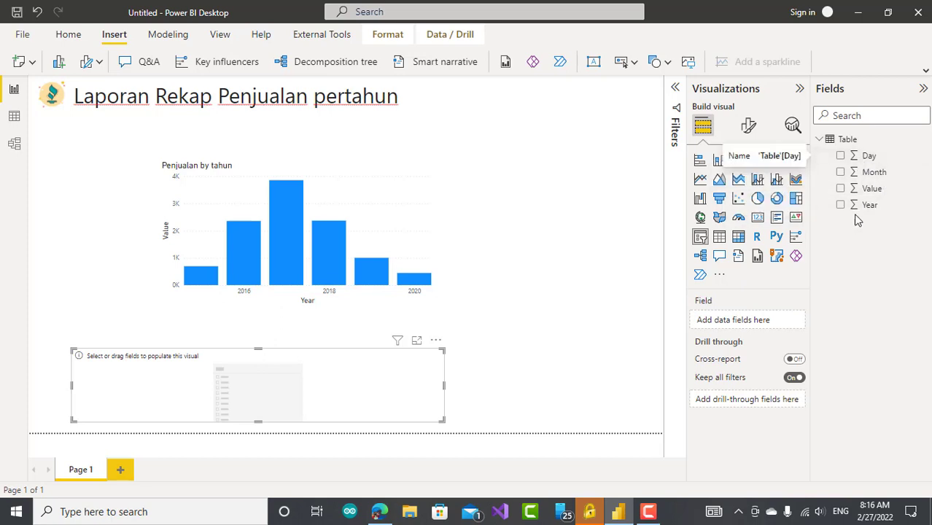
left_click_drag(865, 208, 730, 323)
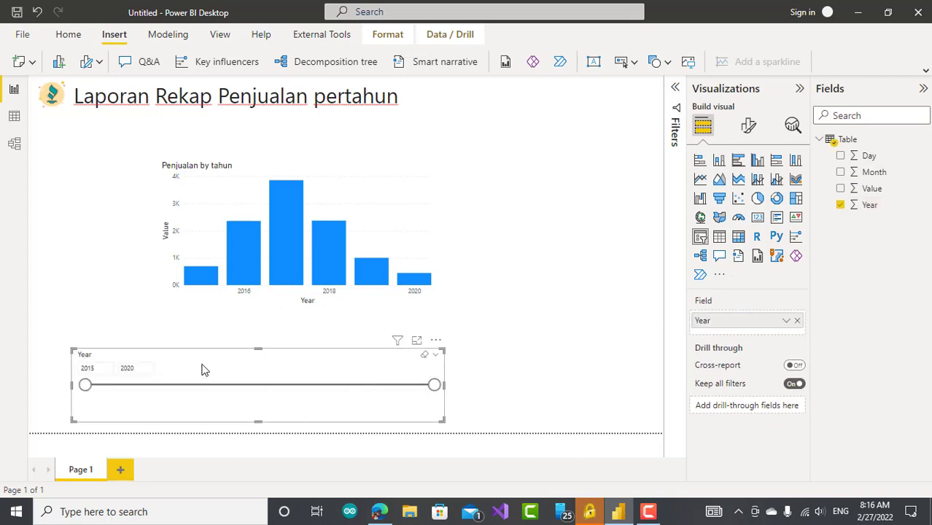
left_click_drag(230, 348, 279, 352)
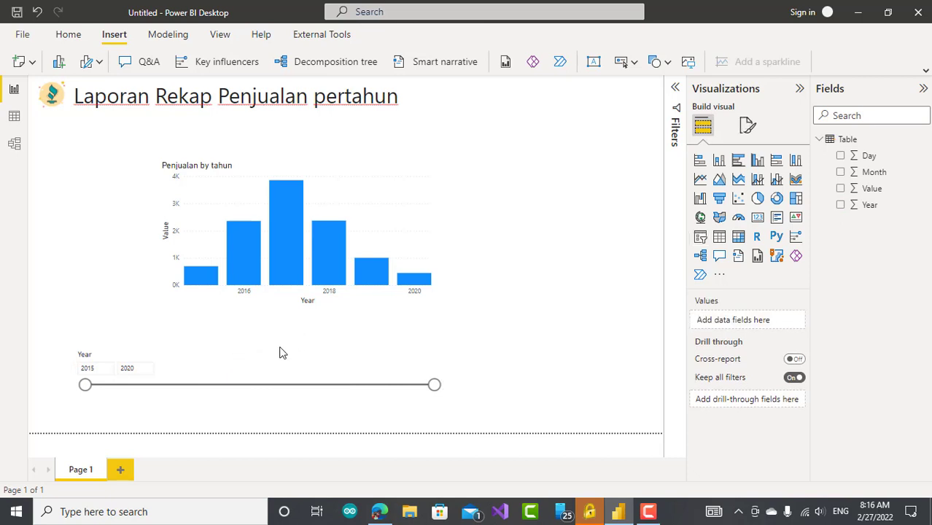
left_click(256, 375)
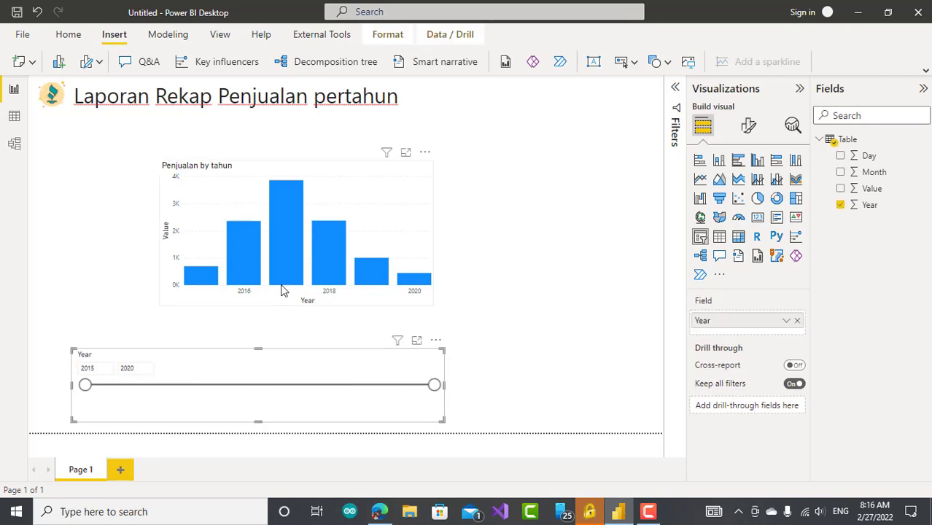
Move the column chart to the right side of the page and the Year slicer up to the left side
left_click(245, 164)
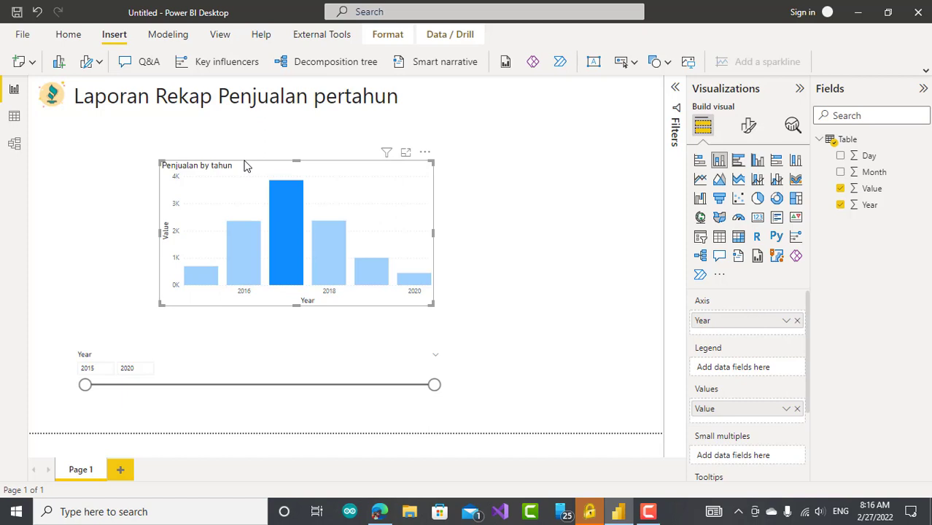
left_click_drag(245, 165, 444, 162)
left_click(298, 380)
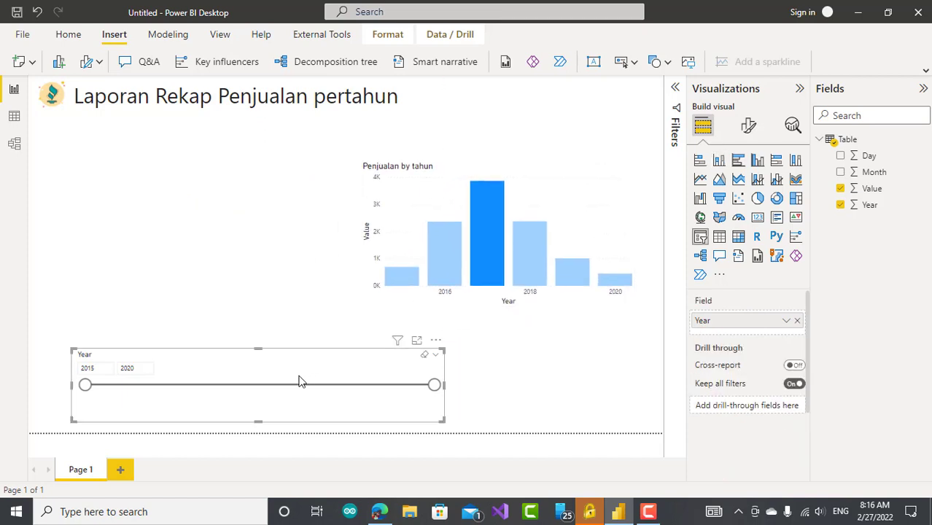
left_click(459, 177)
left_click(267, 358)
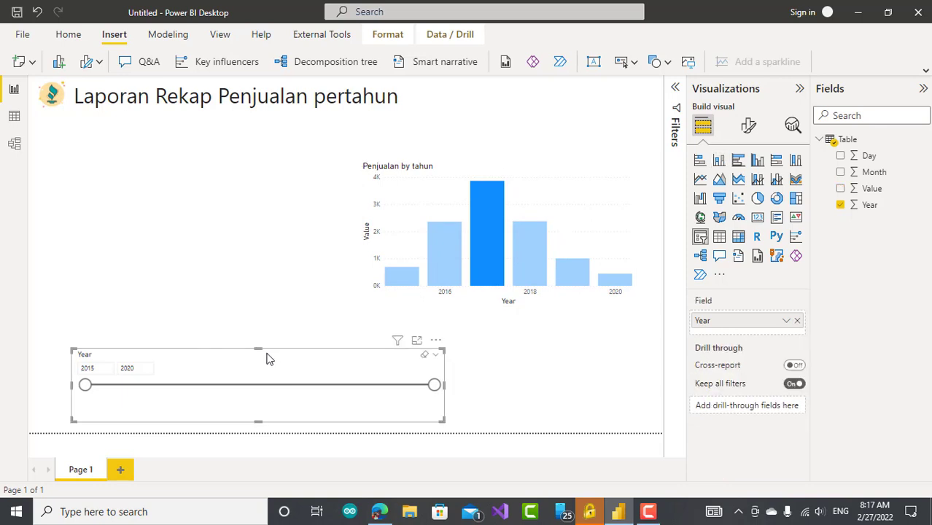
left_click_drag(267, 353, 198, 187)
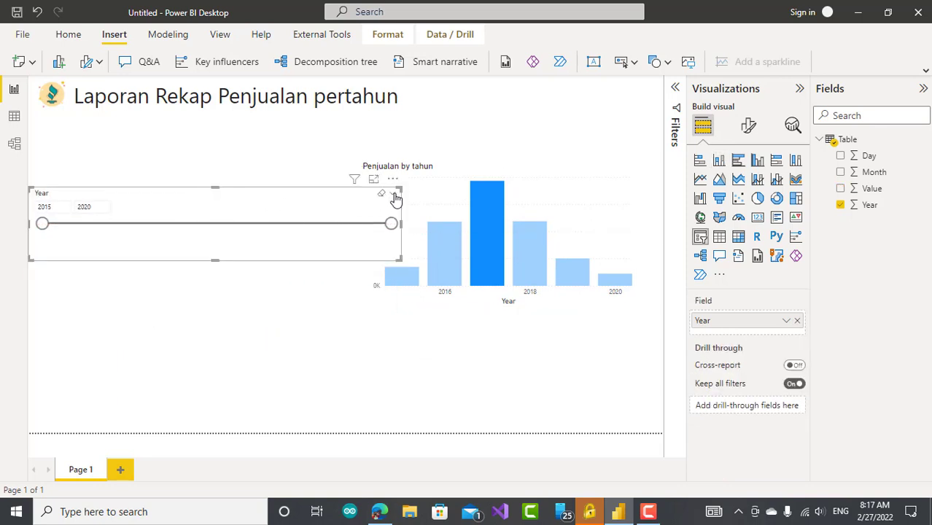
Change the Year slicer to the List style and narrow it so it no longer overlaps the chart
left_click(394, 196)
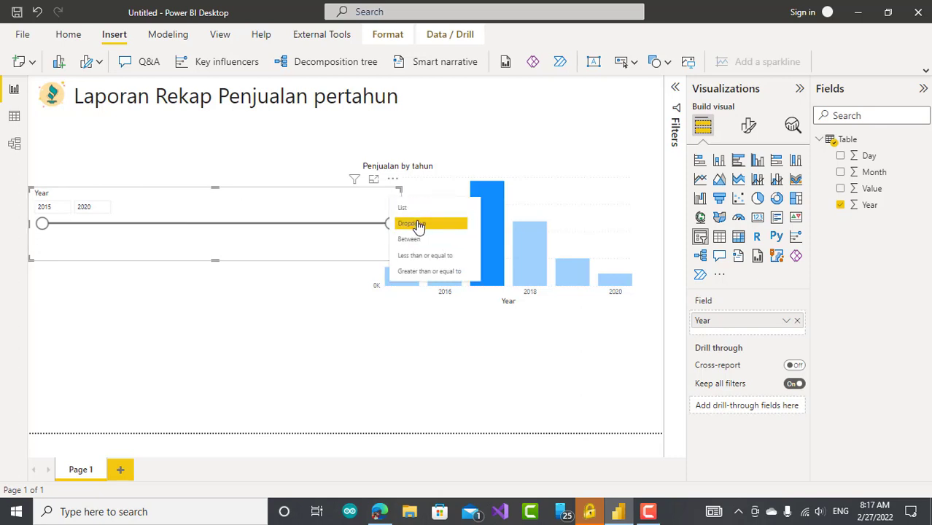
left_click(403, 210)
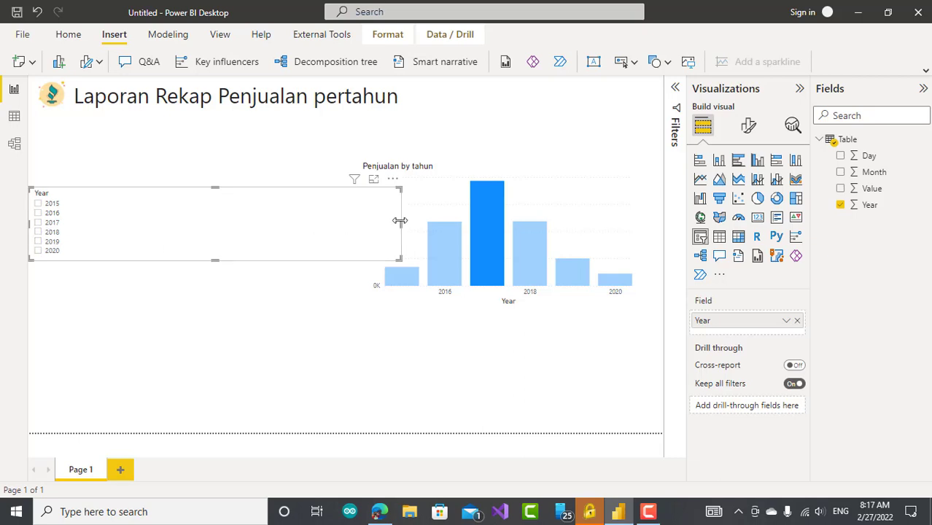
left_click_drag(399, 221, 90, 230)
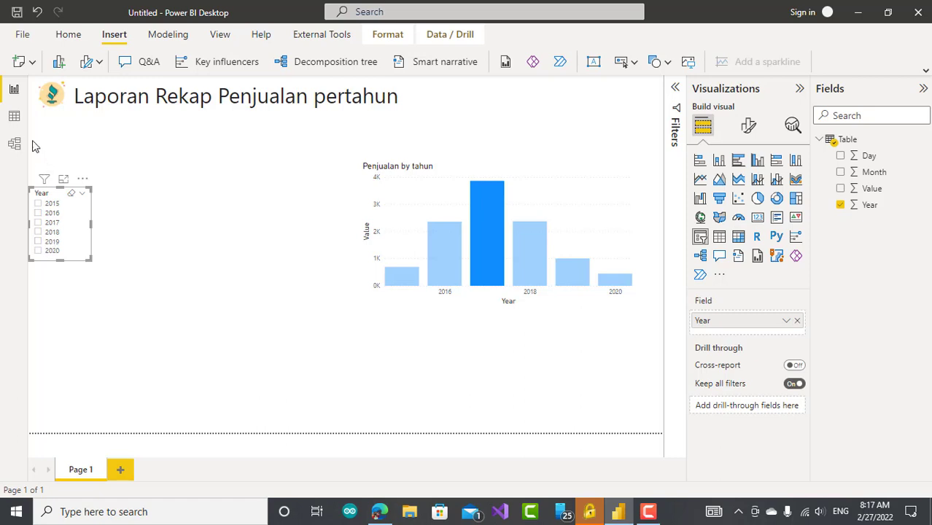
View the rows of the source table, then return to the report page and the Year slicer
left_click(15, 117)
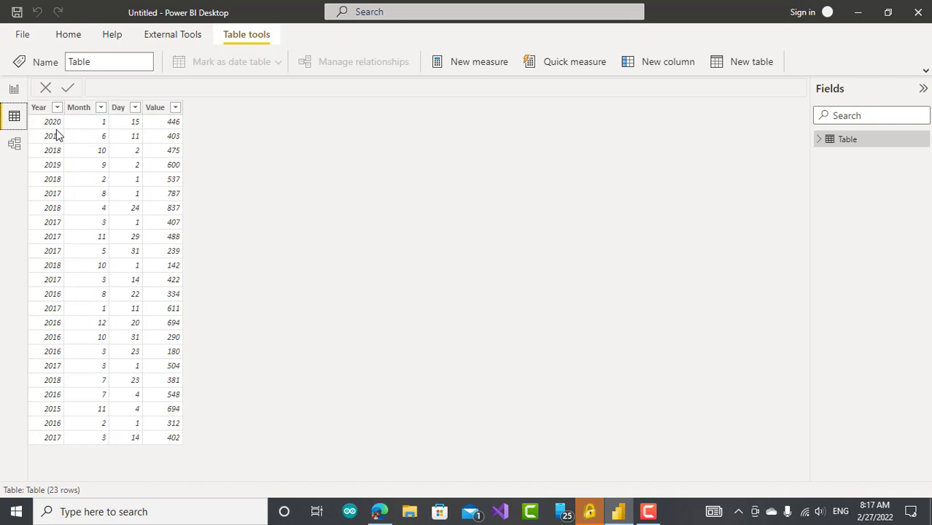
left_click(15, 93)
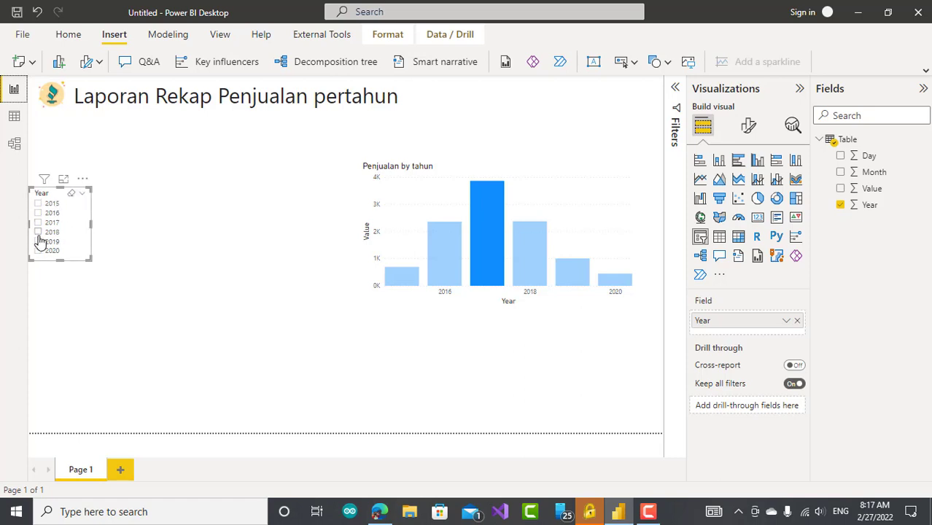
left_click(123, 219)
left_click(80, 200)
Look through the Year slicer's general properties, slicer settings and slicer header formatting options
left_click(750, 129)
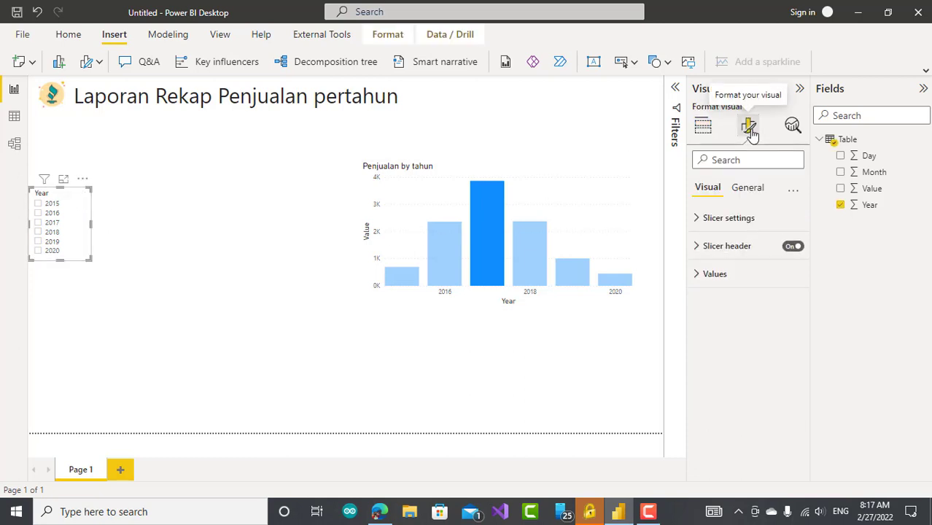
left_click(755, 190)
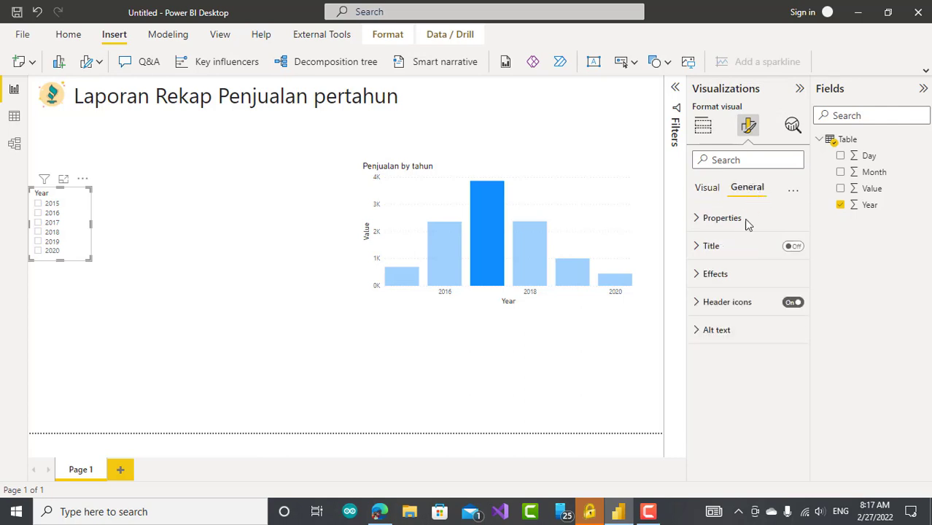
left_click(698, 224)
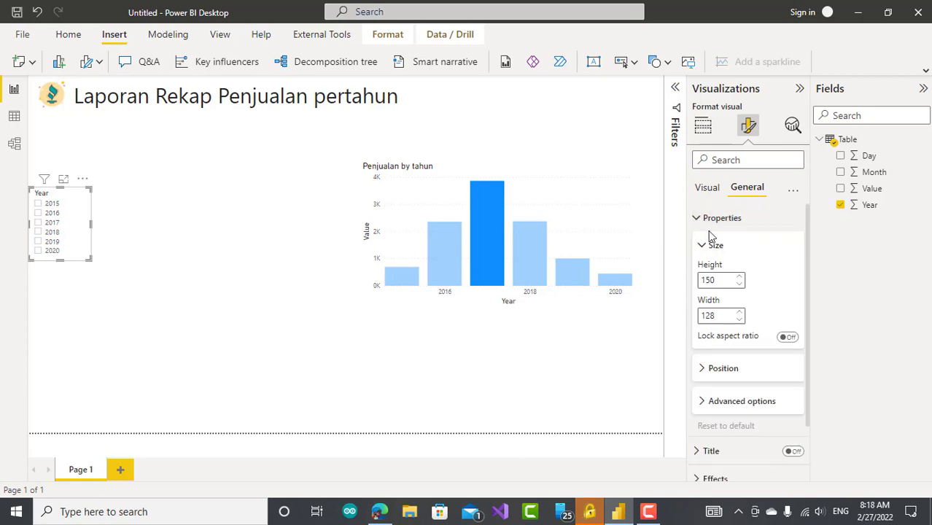
left_click(699, 218)
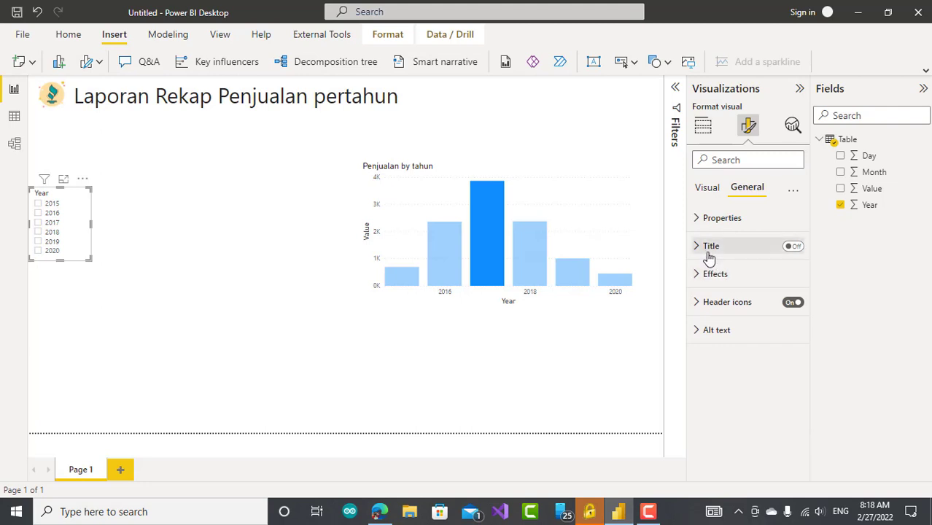
left_click(708, 193)
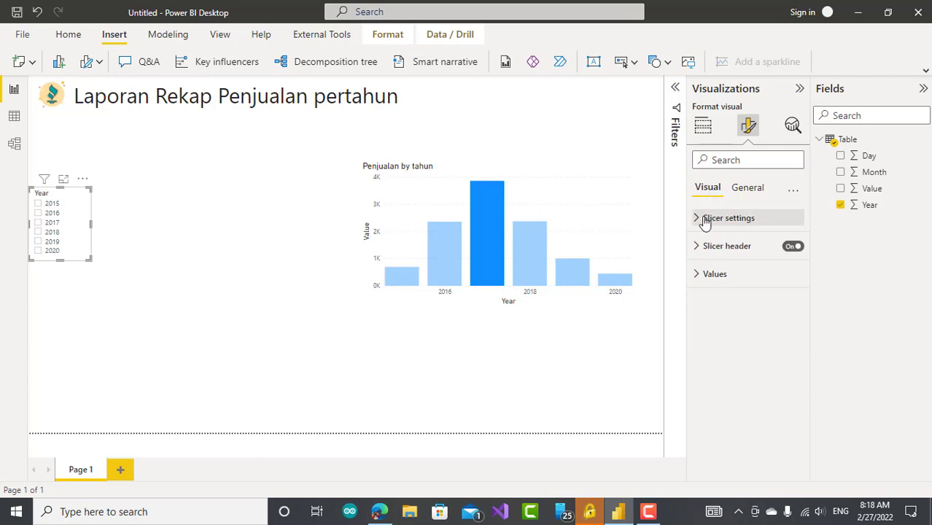
left_click(703, 221)
left_click(702, 221)
left_click(698, 247)
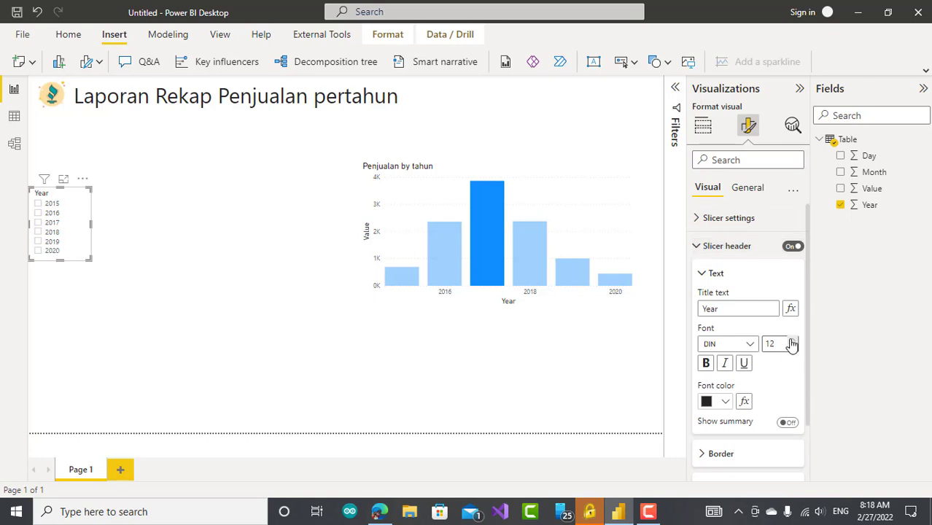
left_click(696, 246)
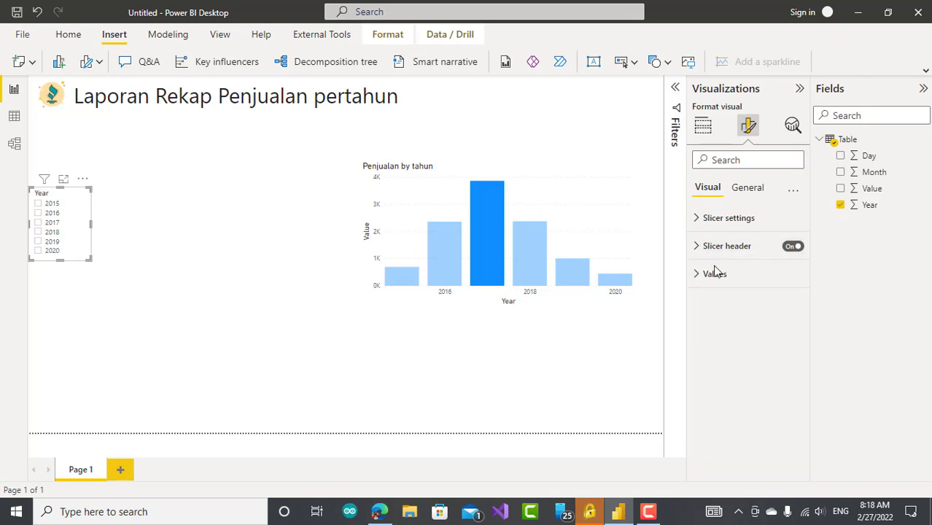
Set the font size of the slicer's values to 17 and enlarge the slicer so all the years fit
left_click(698, 275)
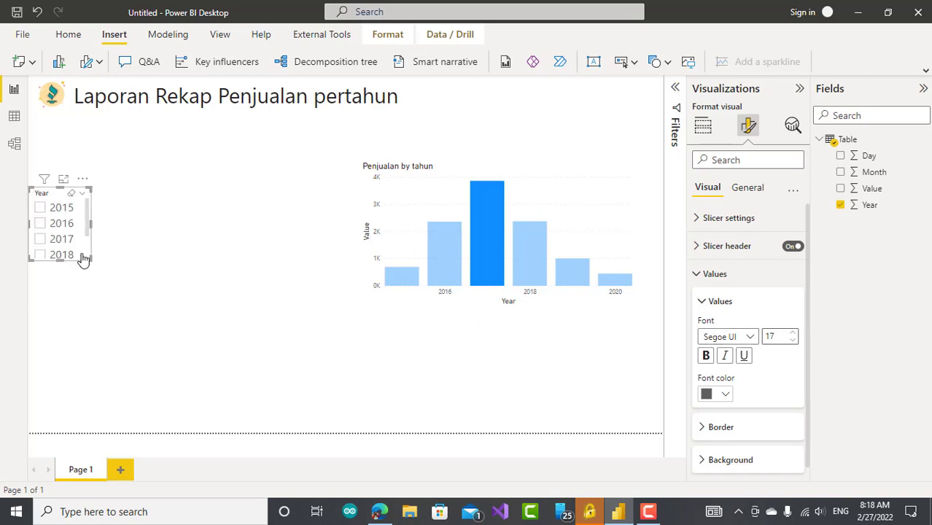
left_click(120, 302)
left_click_drag(118, 297, 115, 325)
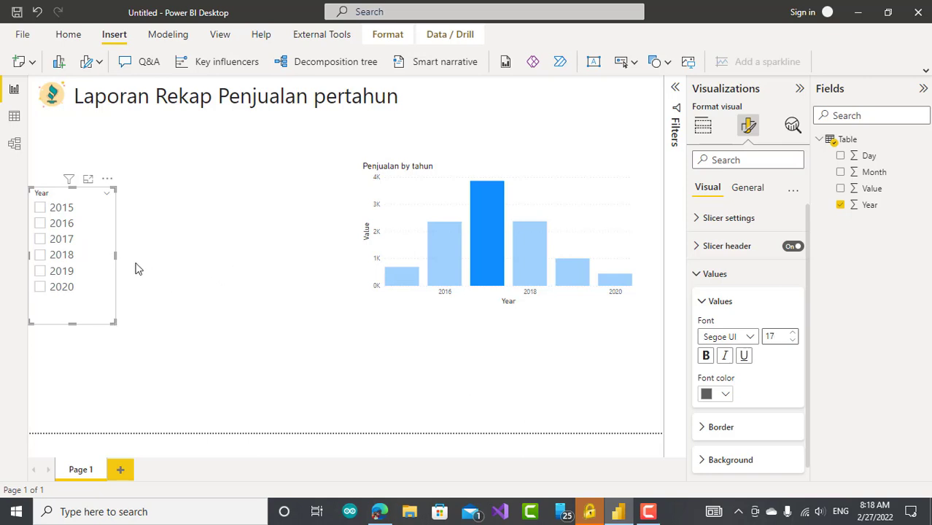
Filter the column chart to 2015 with the Year slicer
left_click(43, 209)
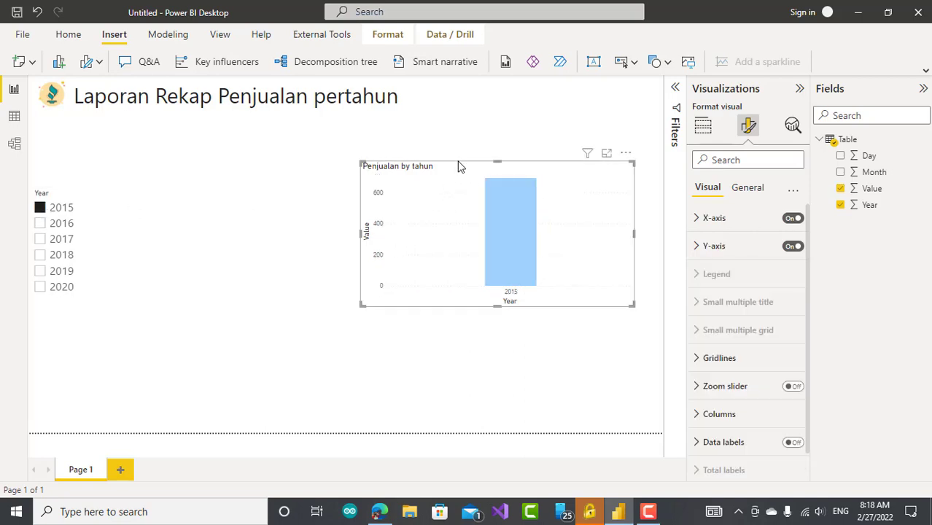
Move the column chart next to the Year slicer and filter the report to 2016 and 2019
left_click_drag(458, 167, 290, 186)
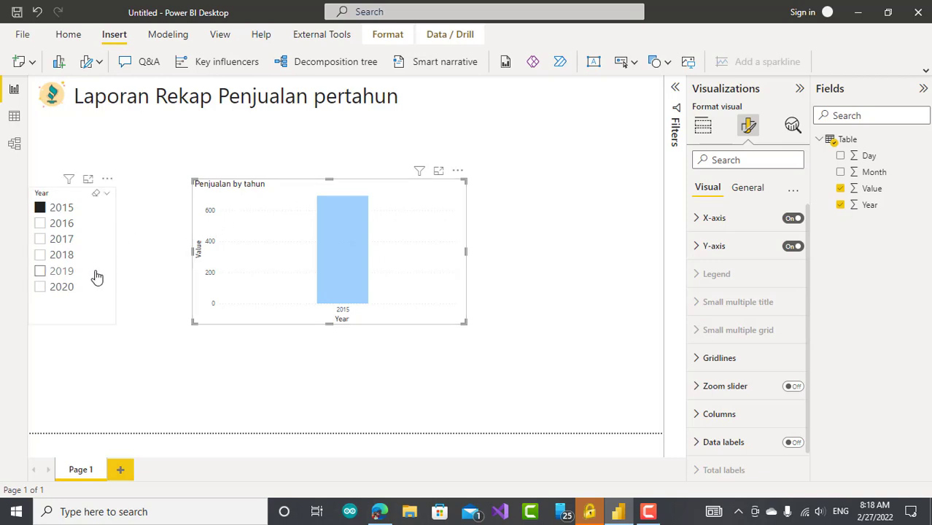
left_click(40, 271)
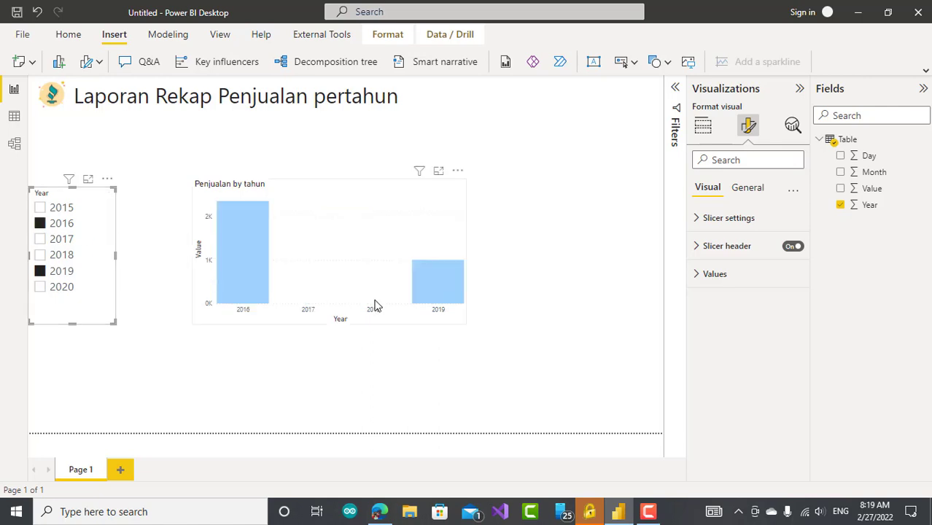
mouse_move(440, 301)
left_click(424, 319)
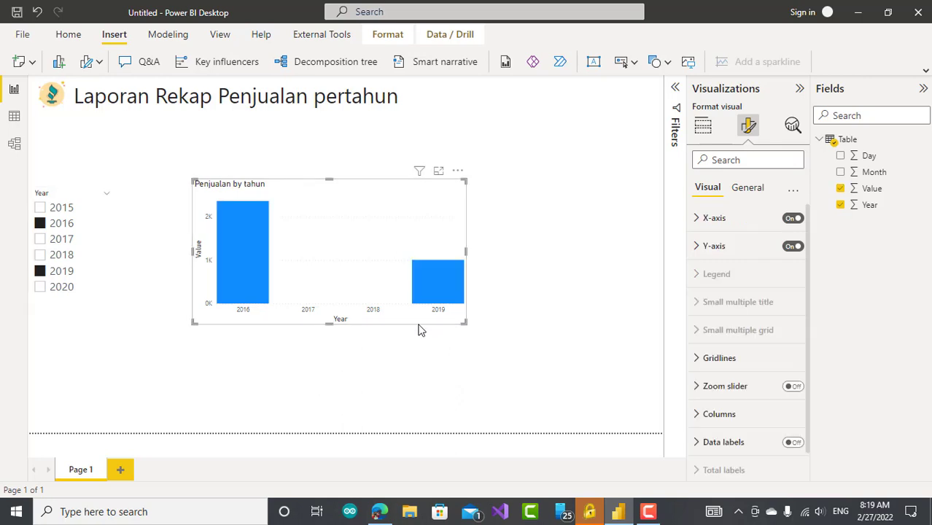
left_click_drag(378, 318, 354, 315)
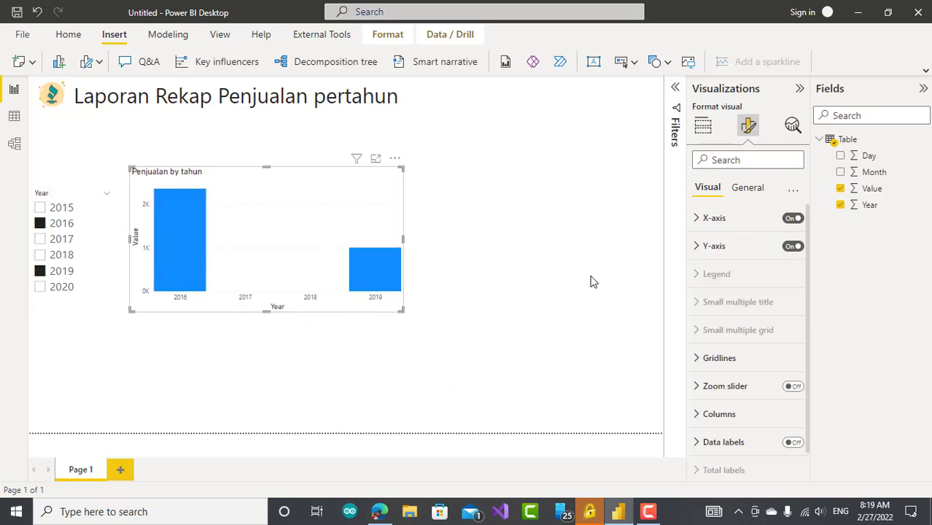
Add an empty table visual and place it to the right of the column chart
left_click(593, 281)
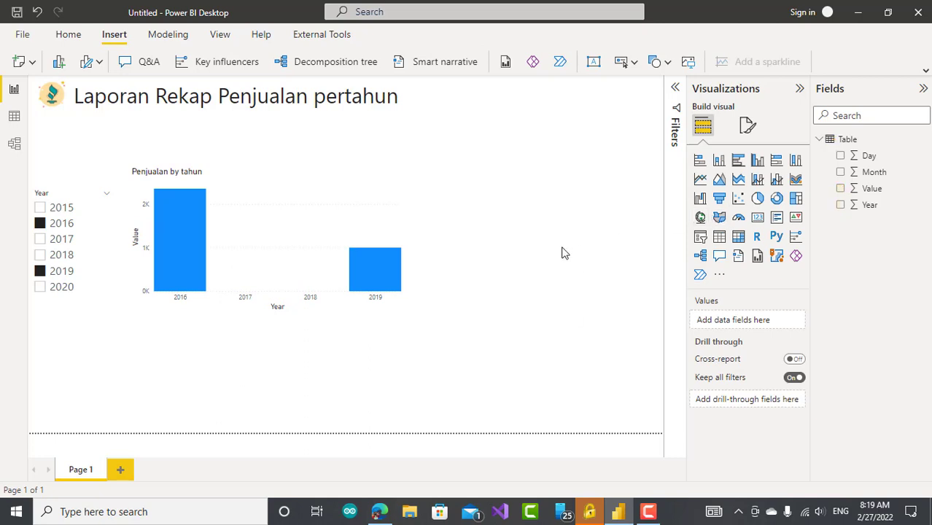
left_click(719, 240)
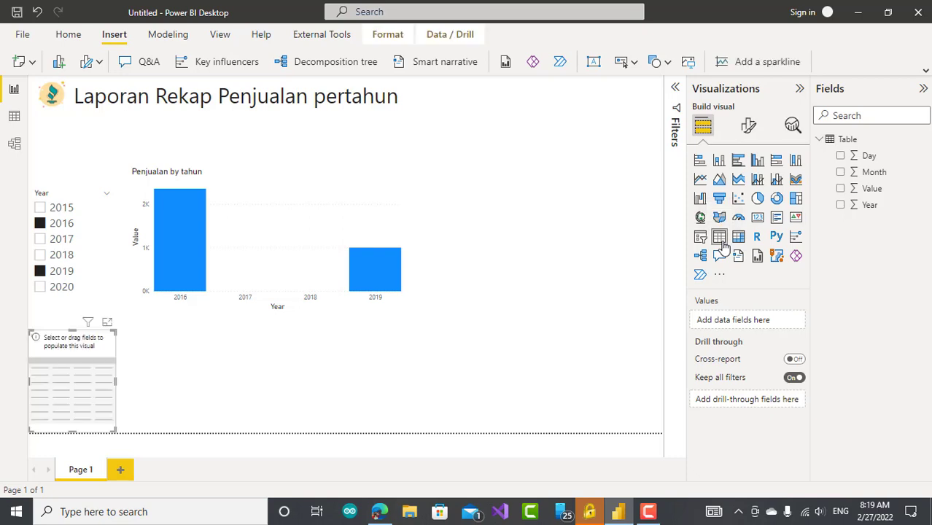
left_click_drag(102, 349, 560, 171)
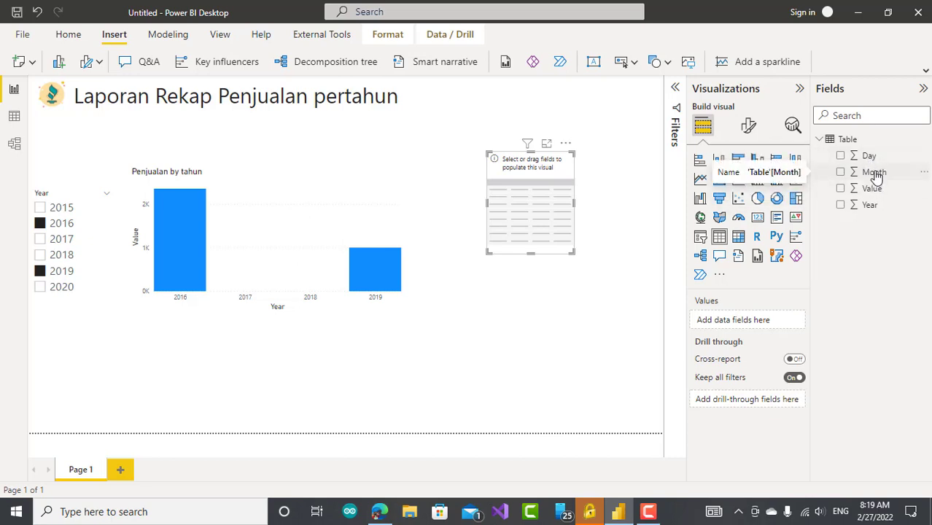
left_click_drag(875, 175, 753, 321)
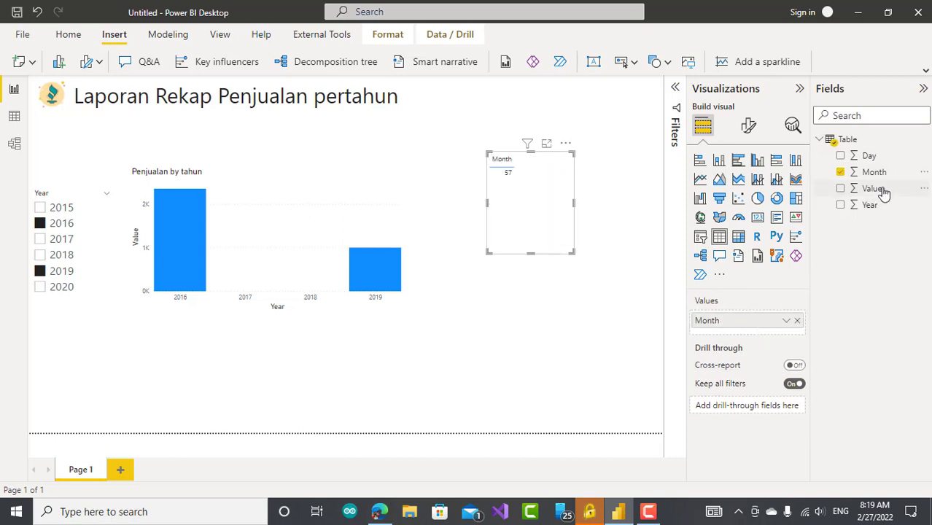
left_click(841, 174)
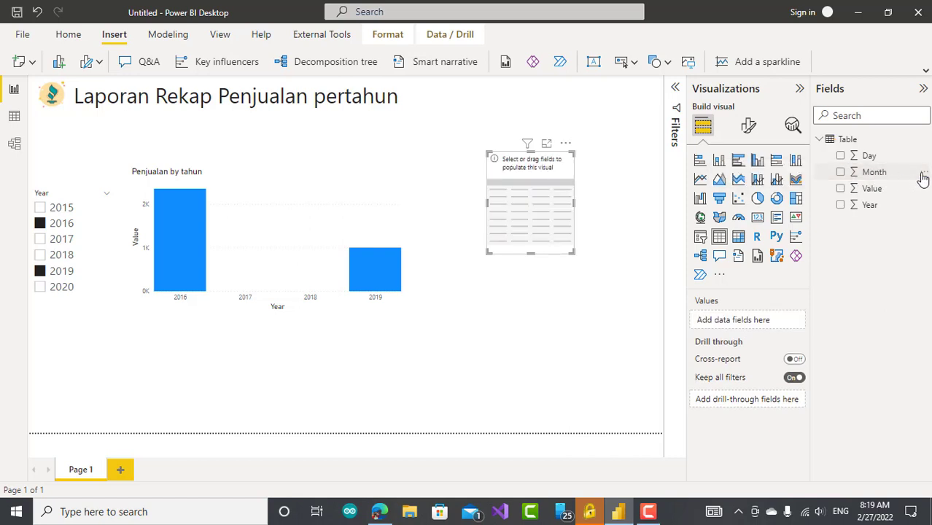
left_click(924, 174)
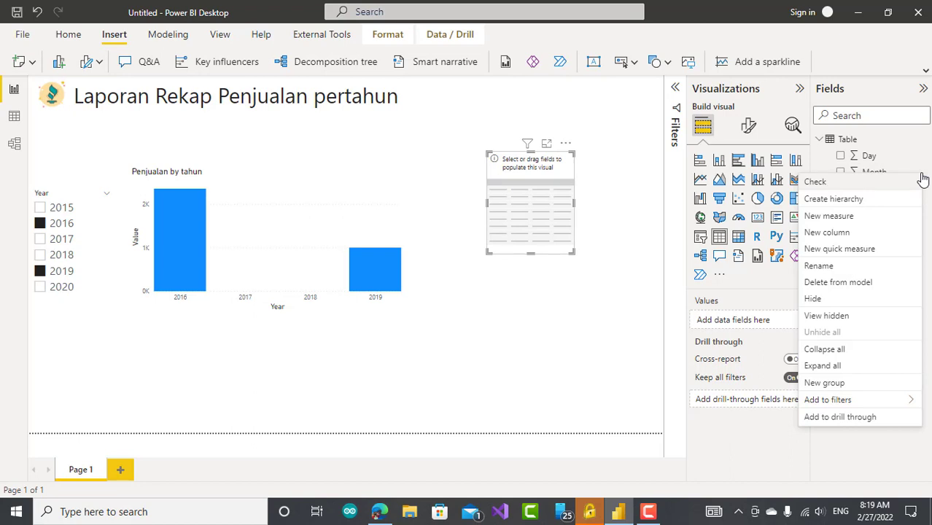
left_click(576, 286)
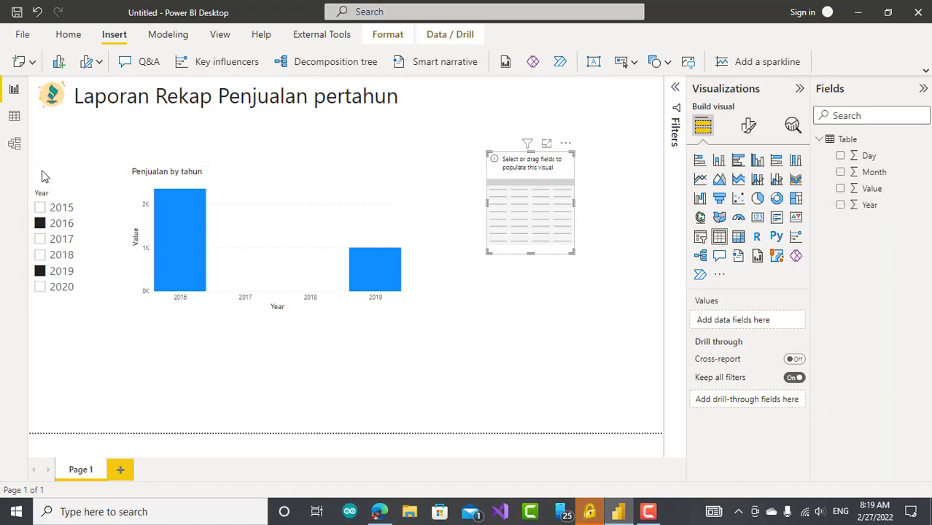
Set the default summarization of the source table's Month column to Don't summarize
left_click(14, 117)
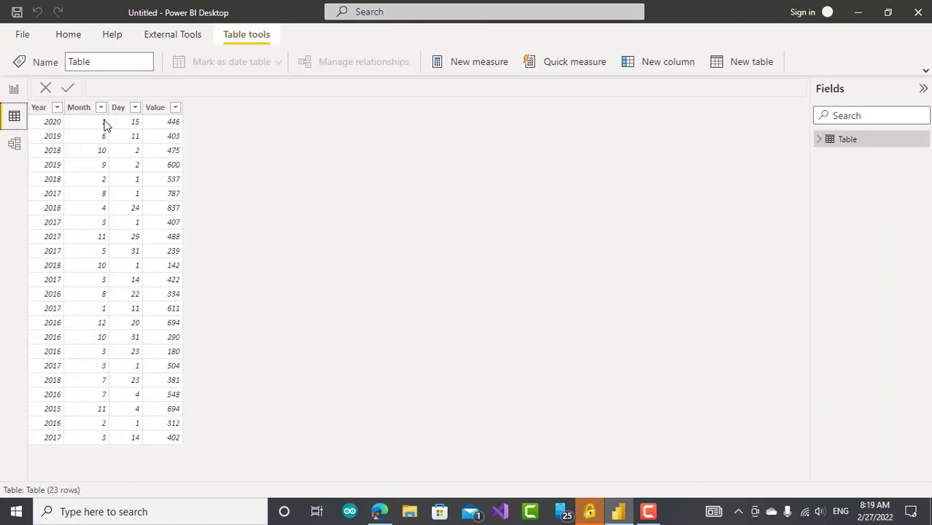
left_click(81, 108)
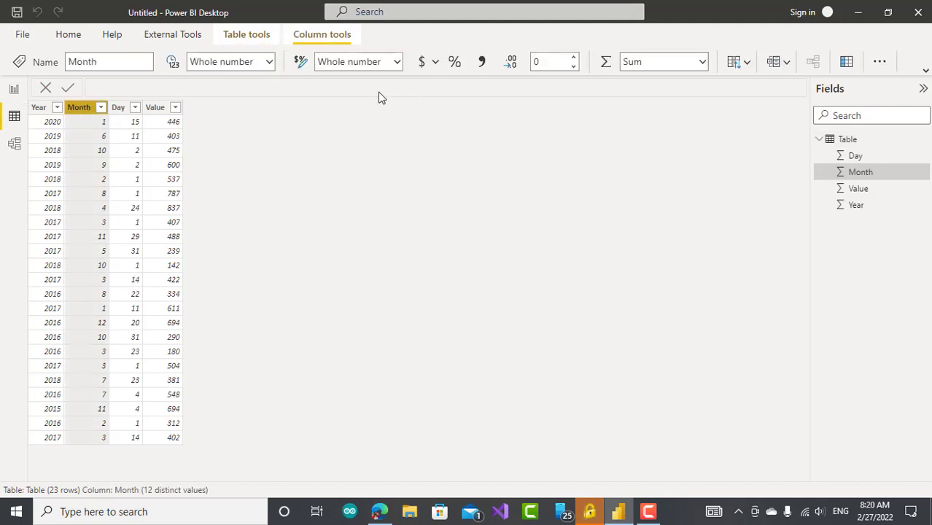
left_click(704, 65)
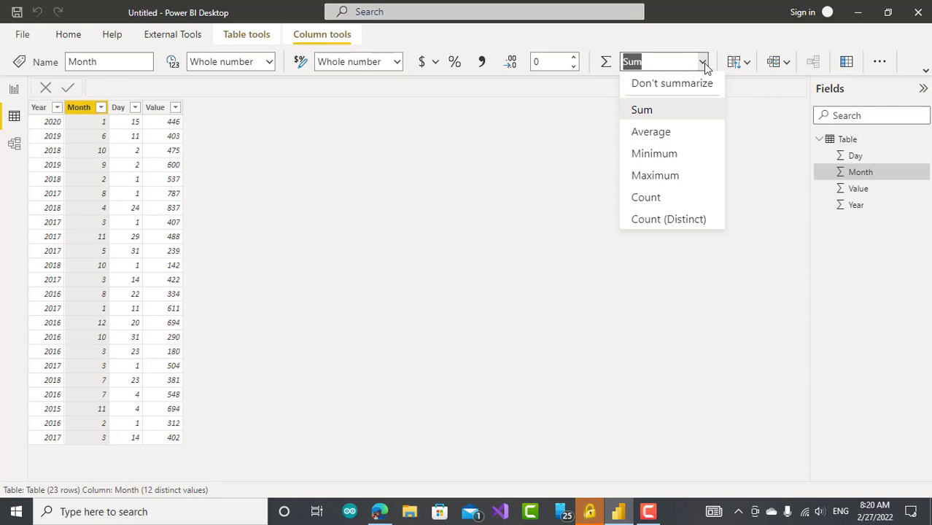
left_click(703, 64)
left_click(703, 64)
left_click(696, 85)
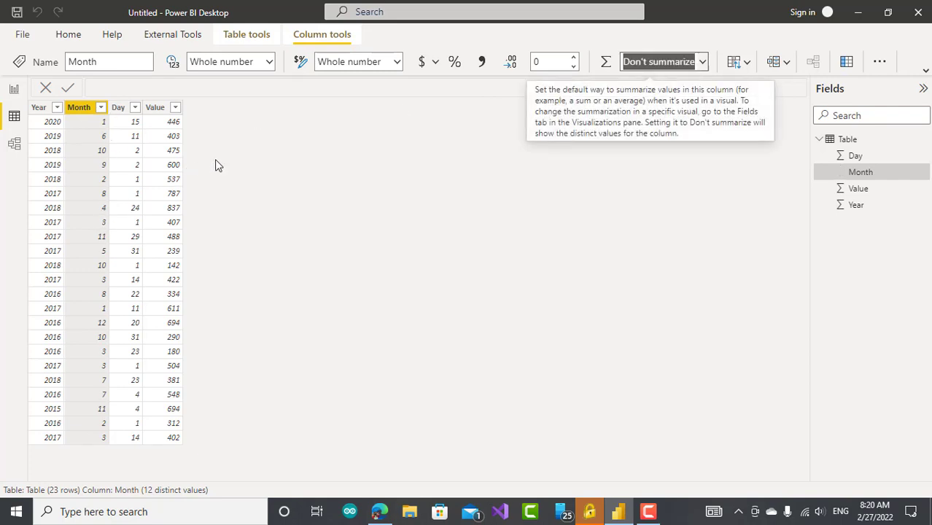
Set the Day column's default summarization to Don't summarize and return to the report page
left_click(120, 110)
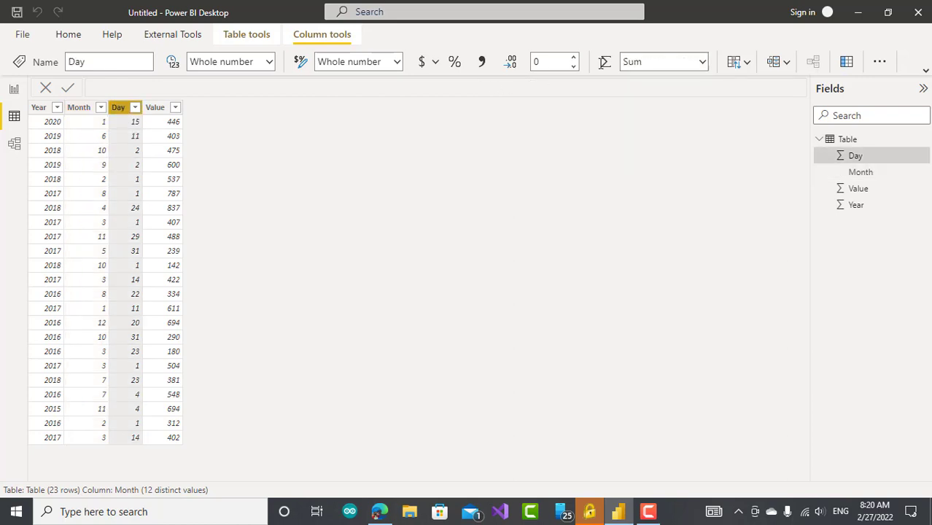
left_click(703, 62)
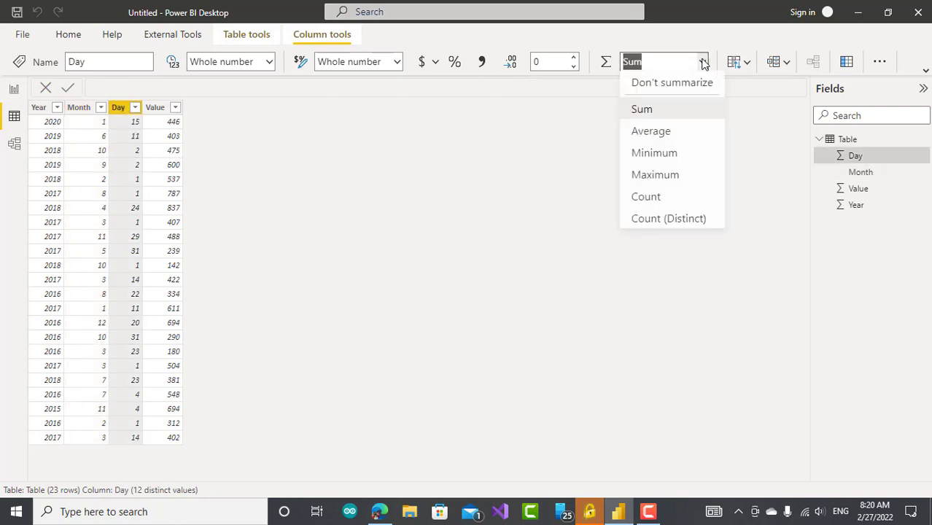
left_click(676, 94)
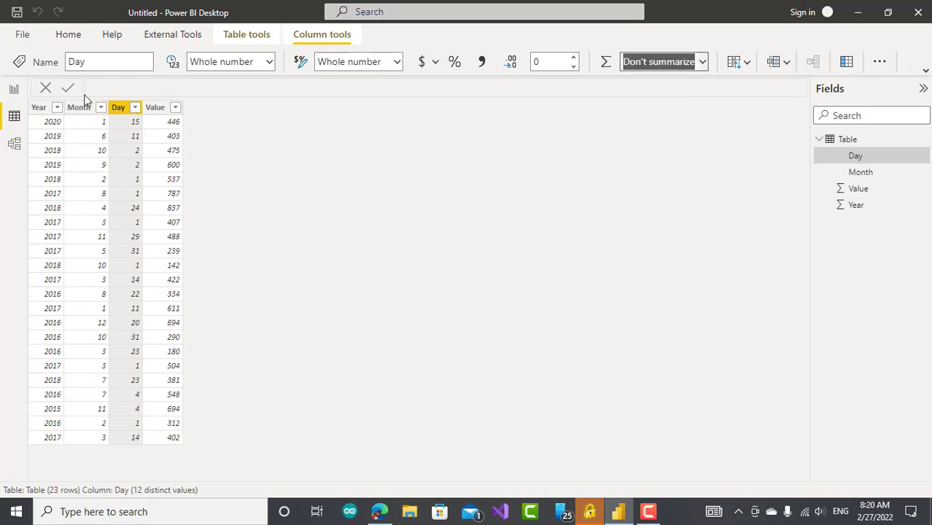
left_click(14, 90)
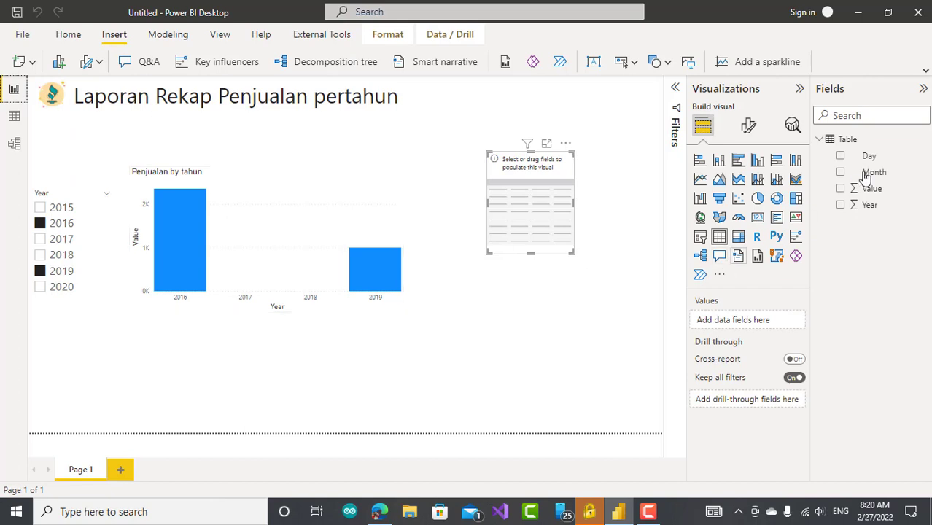
Add Month and Value to the empty table visual and enlarge it so all its rows fit
left_click_drag(875, 175, 755, 321)
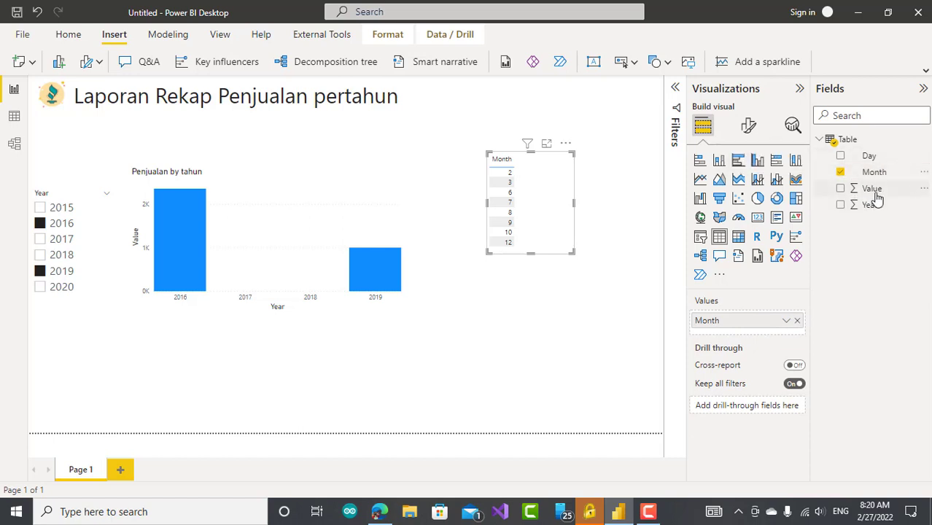
left_click_drag(877, 194, 752, 332)
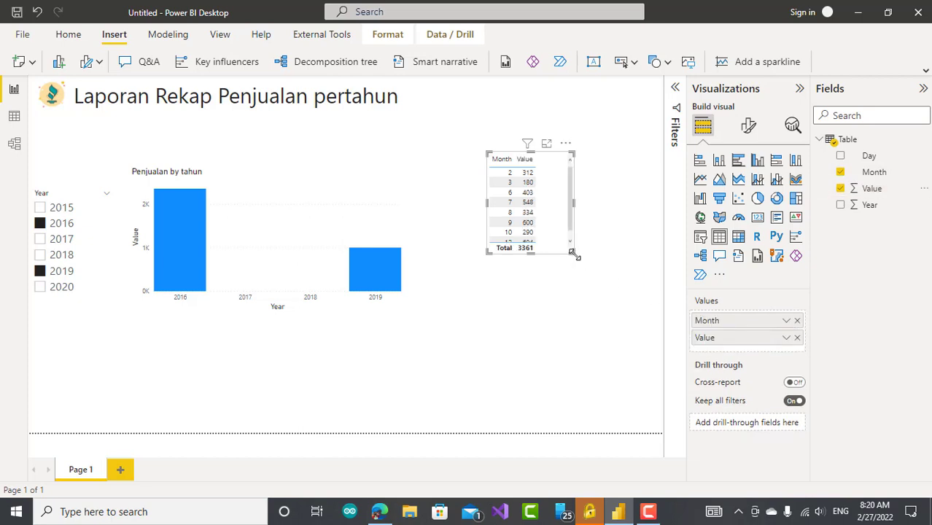
left_click_drag(573, 253, 625, 292)
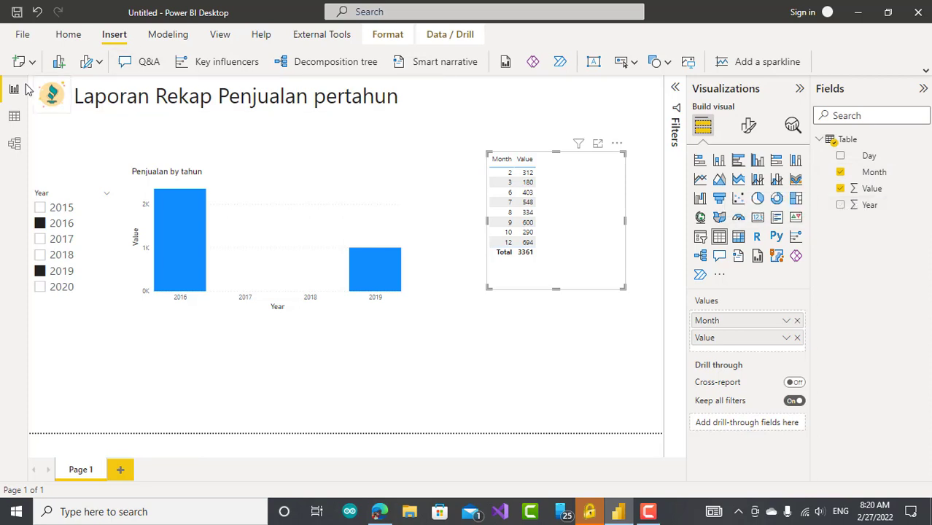
Set the Year column's default summarization to Don't summarize in the source table and return to the report page
left_click(16, 118)
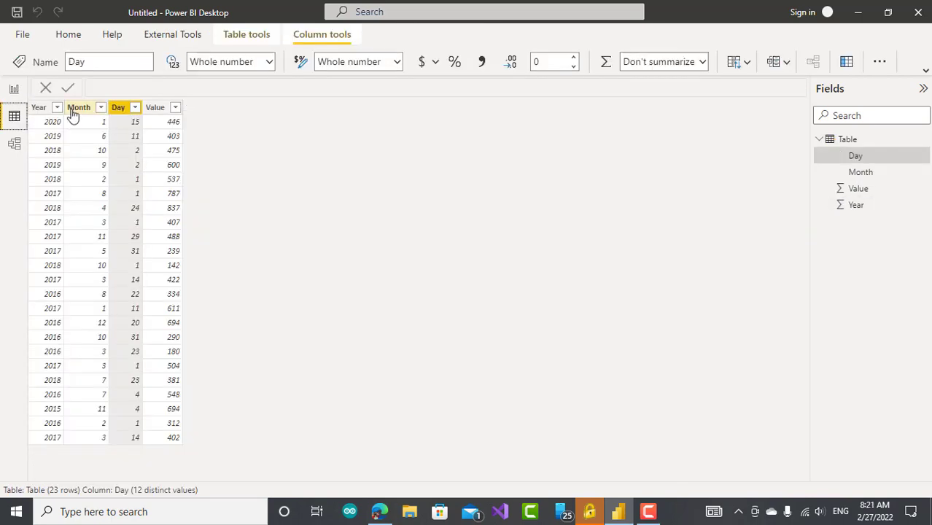
left_click(42, 108)
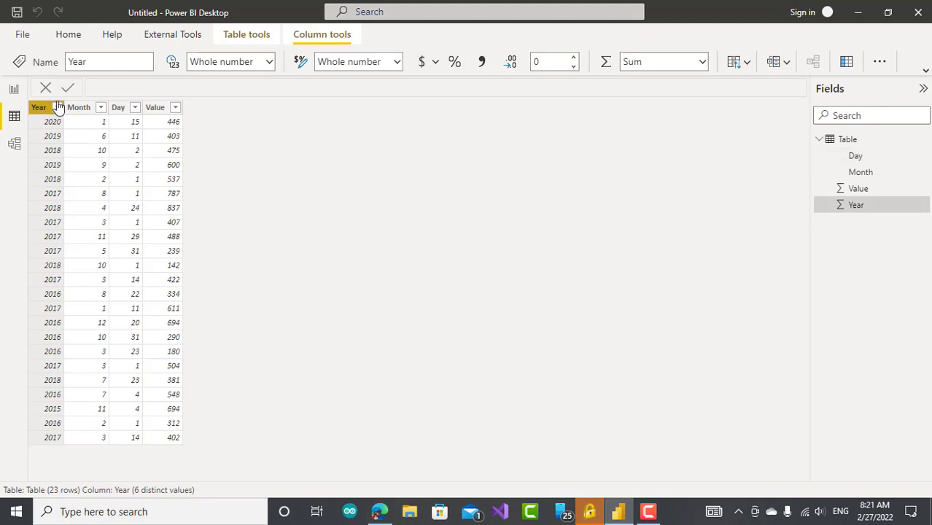
left_click(703, 63)
left_click(688, 90)
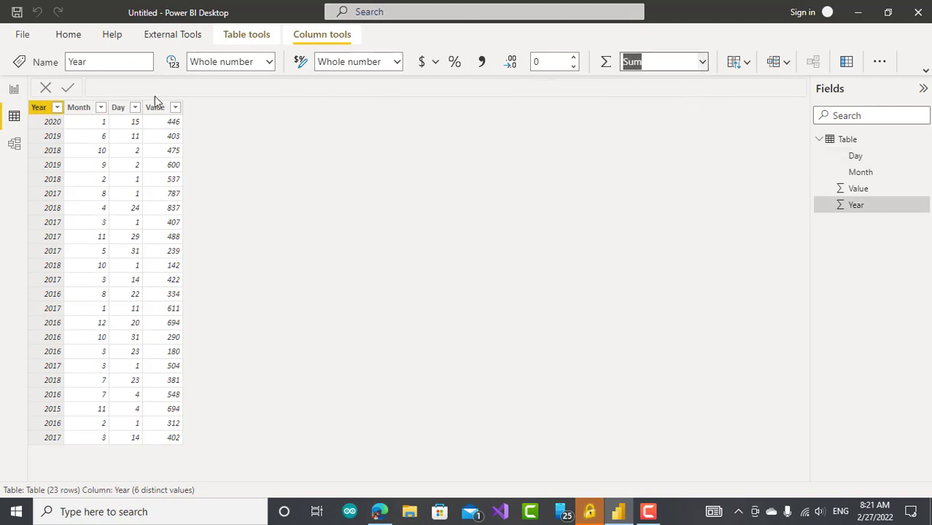
left_click(17, 91)
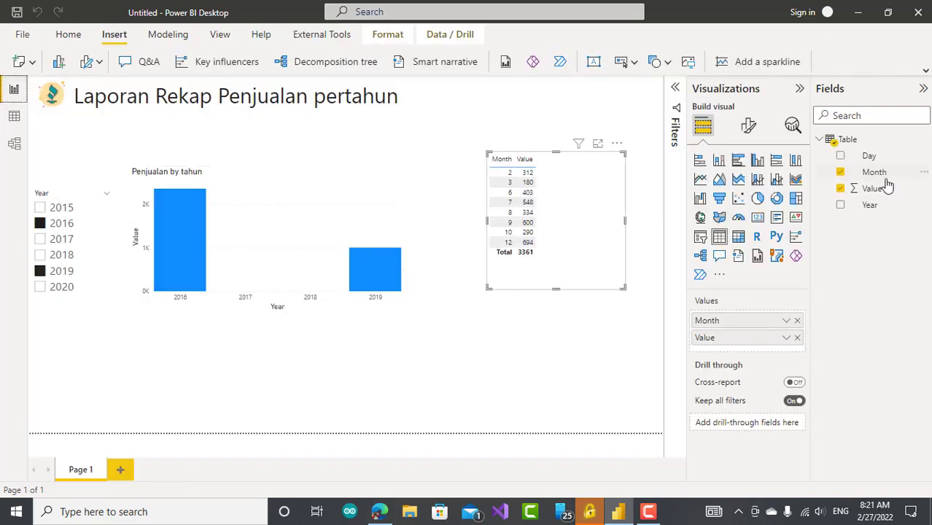
Add Year before Month in the table visual and move the table level with the column chart
left_click_drag(872, 205, 757, 319)
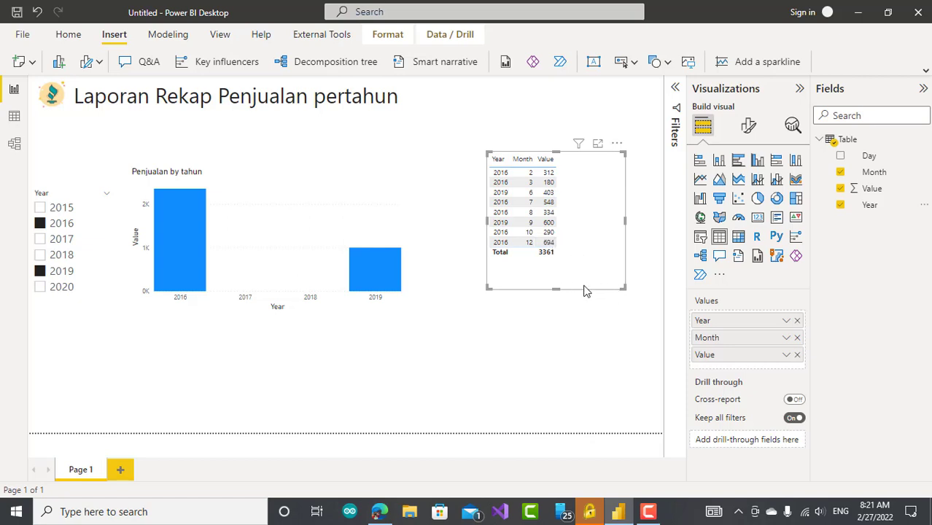
left_click_drag(520, 288, 509, 305)
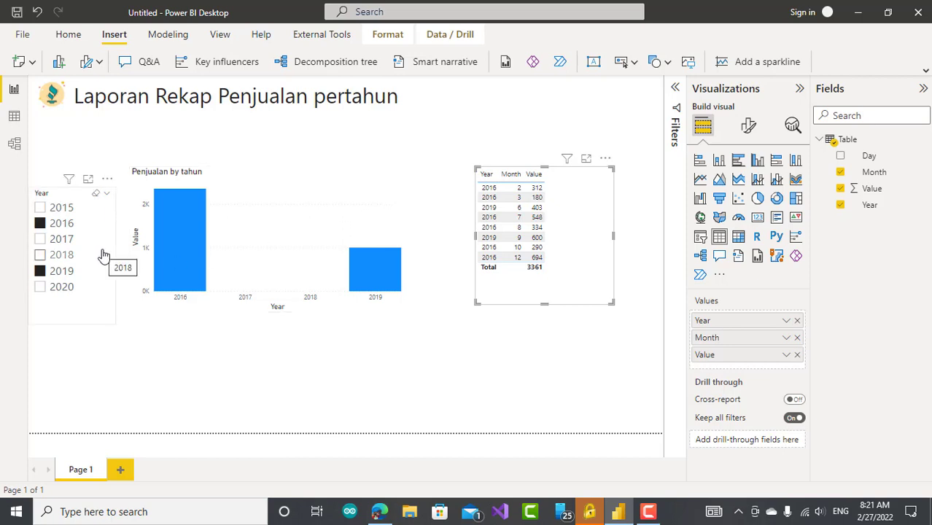
Filter the report to 2015 with the Year slicer and insert Day between Month and Value in the table visual
left_click(41, 208)
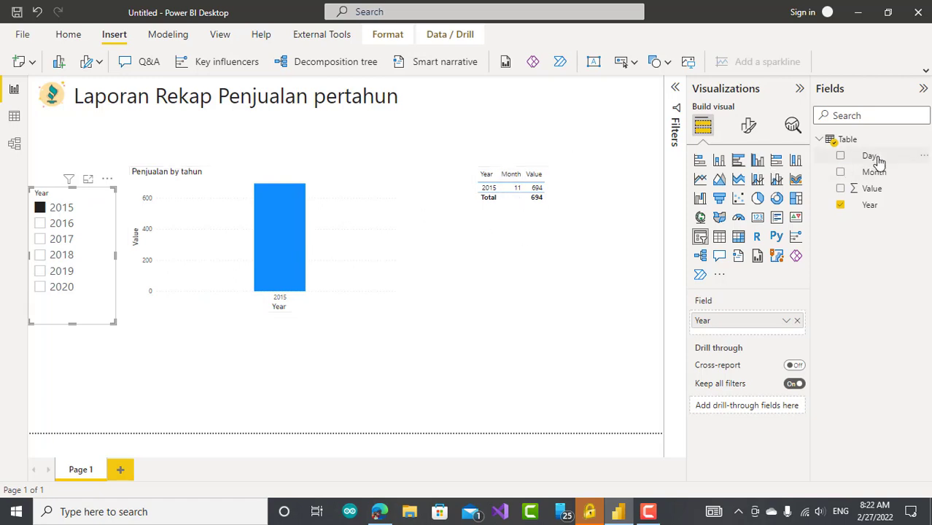
left_click(549, 187)
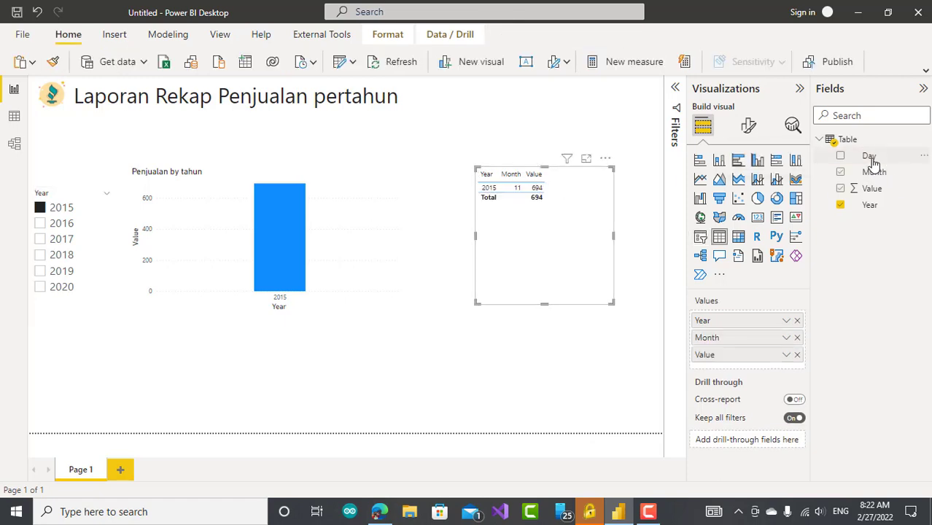
left_click_drag(870, 157, 755, 355)
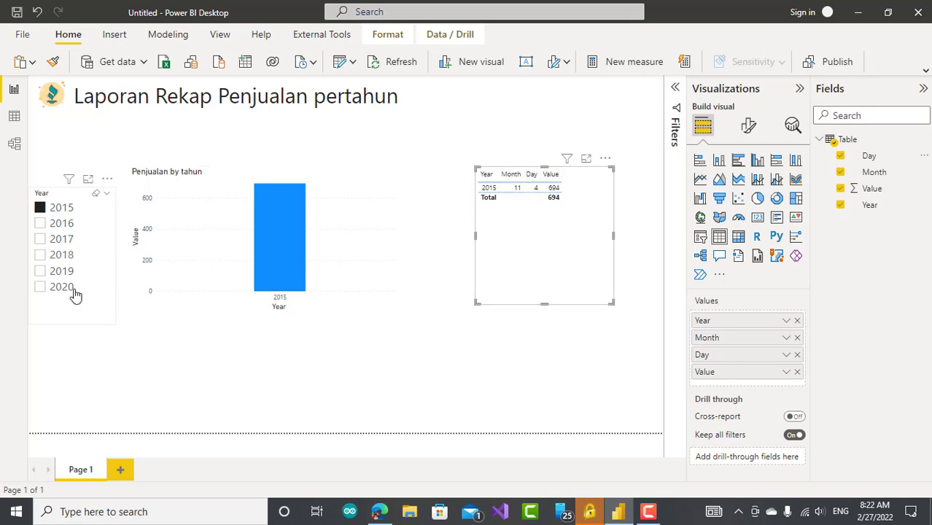
Clear the Year slicer's selection so the chart and table cover all years
left_click(97, 201)
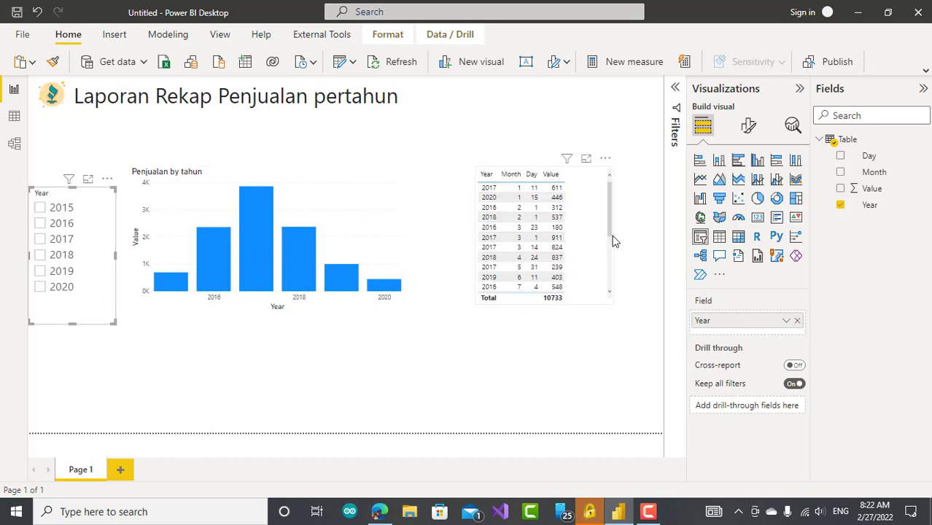
left_click_drag(613, 228, 609, 205)
Set the font size of the detail table's values to 12 and extend the table downward to fit more rows
left_click(592, 216)
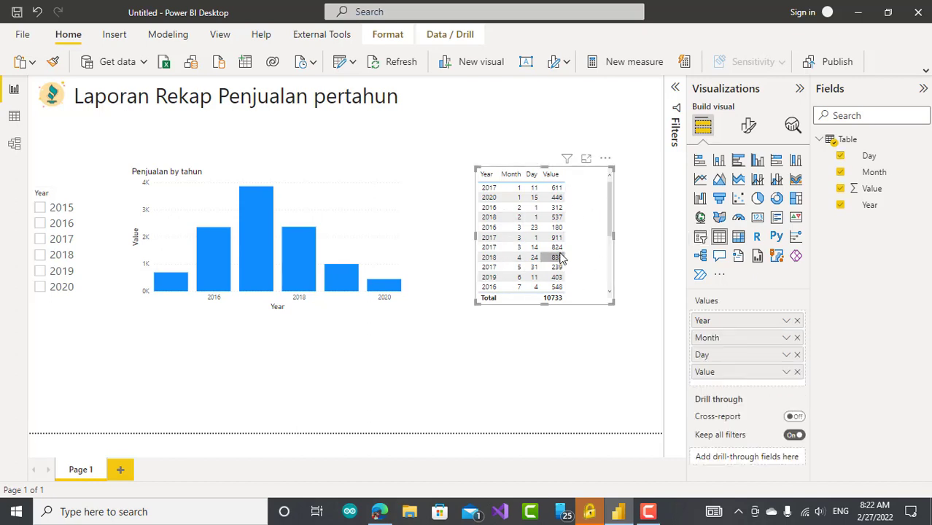
left_click(749, 126)
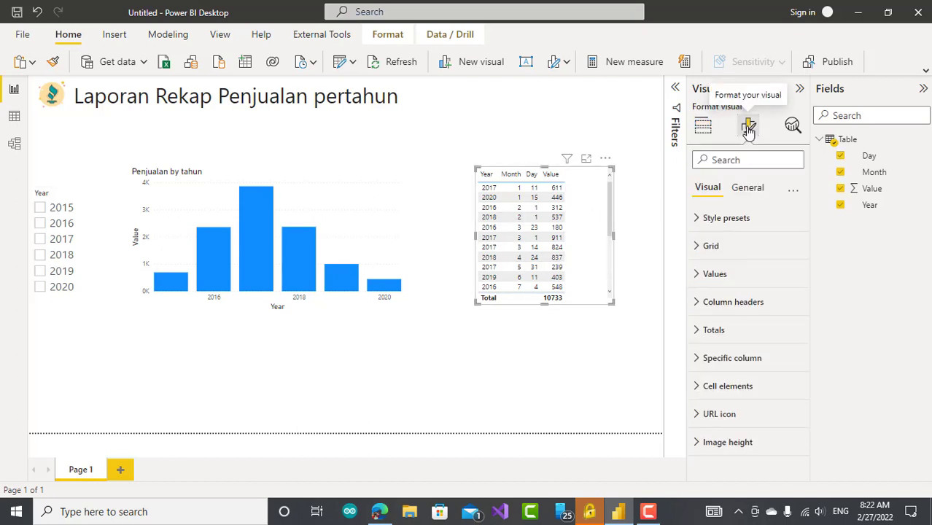
left_click(699, 246)
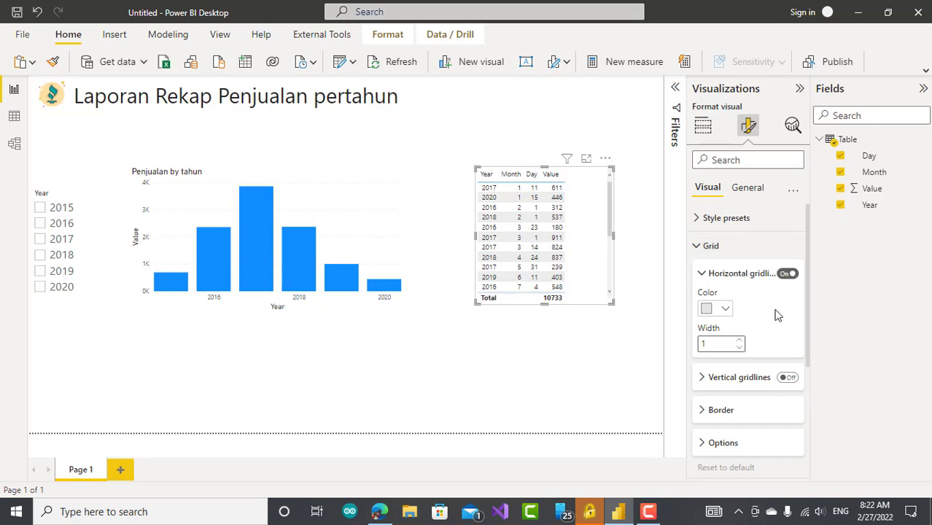
left_click_drag(809, 288, 807, 320)
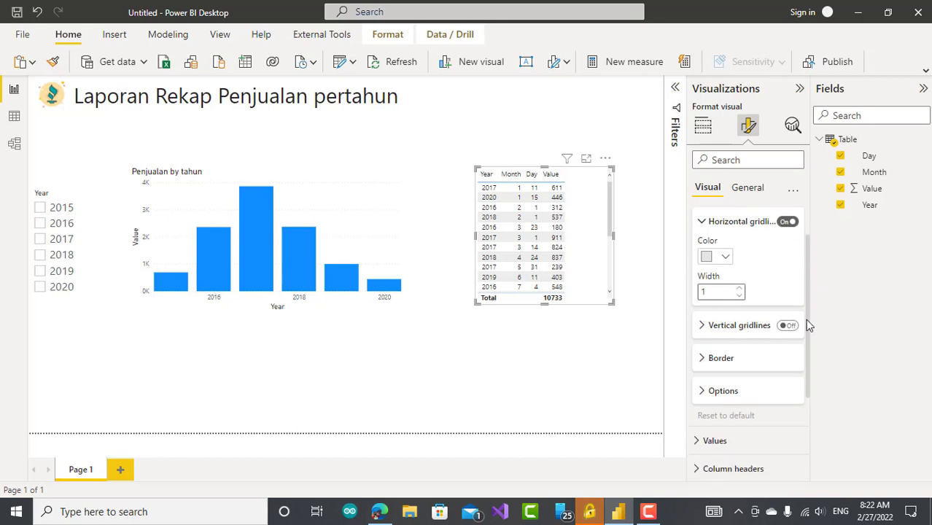
left_click(707, 228)
left_click(698, 369)
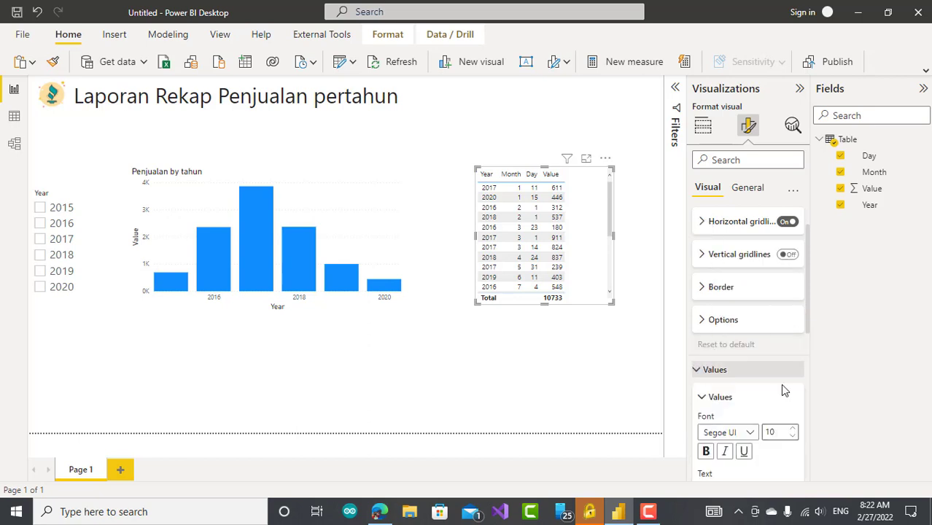
left_click(793, 430)
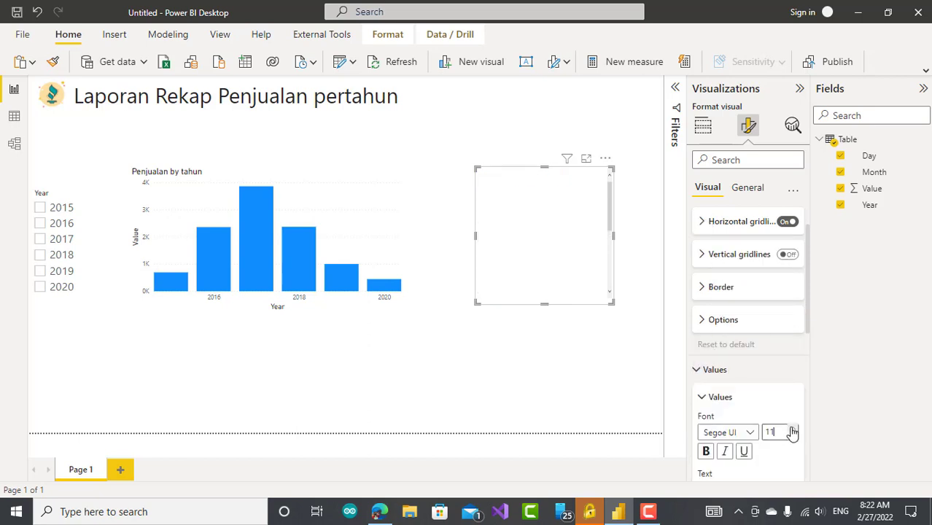
left_click(793, 430)
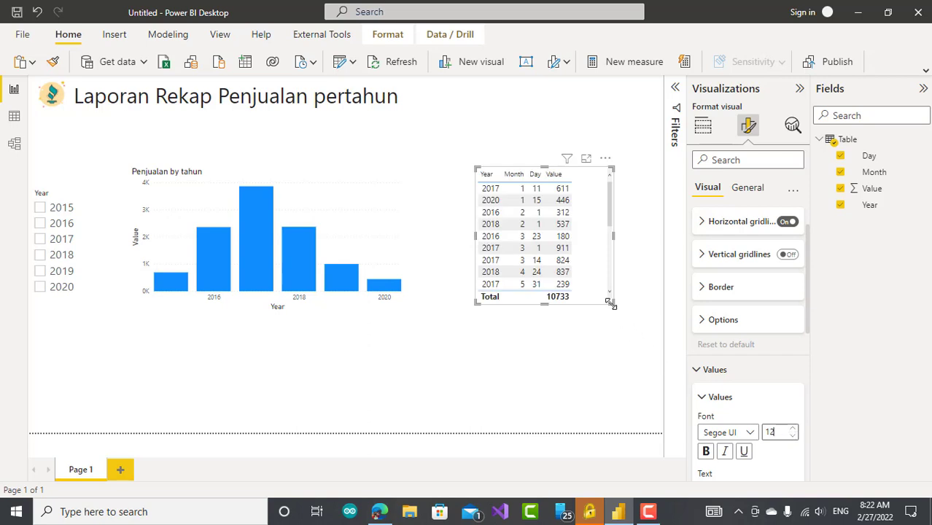
left_click_drag(610, 302, 609, 350)
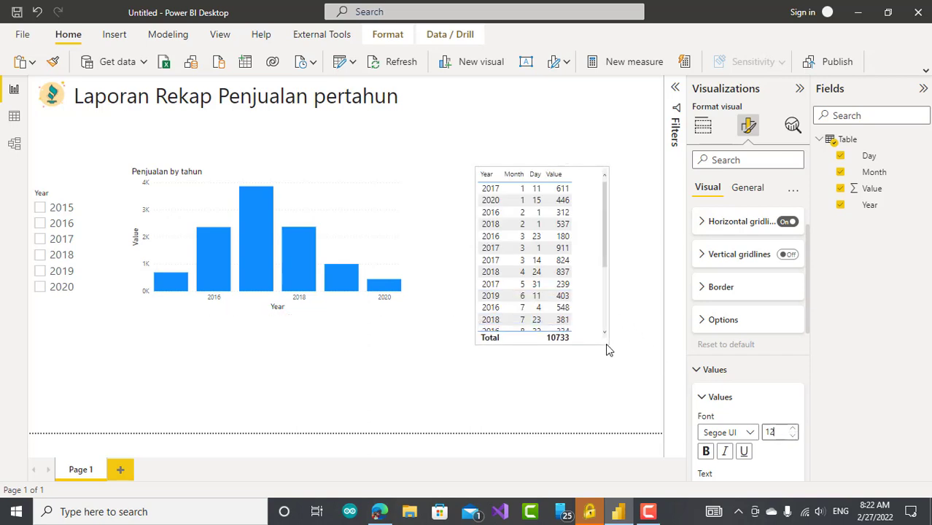
mouse_move(605, 235)
left_mouse_down()
mouse_move(603, 317)
mouse_move(605, 228)
left_mouse_up()
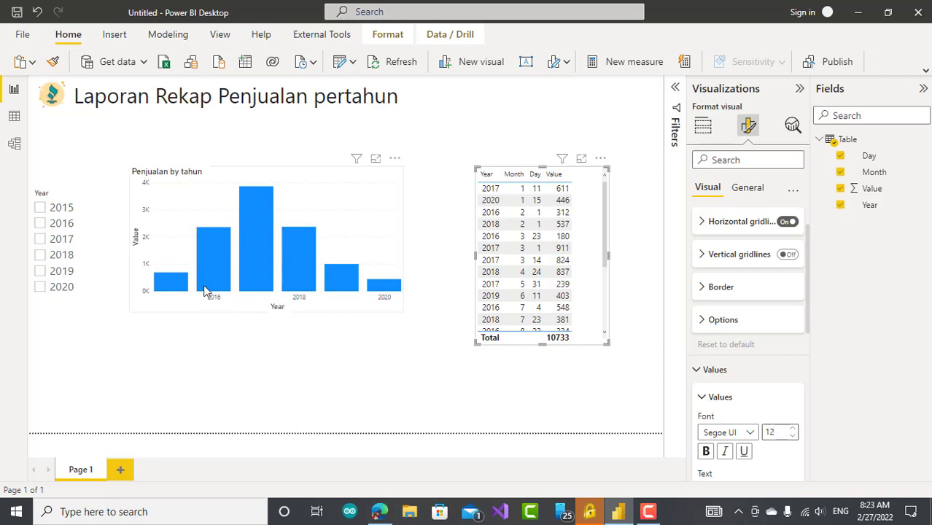
Cross-filter the detail table to 2017 by selecting that year's column in the Penjualan by tahun chart
mouse_move(262, 234)
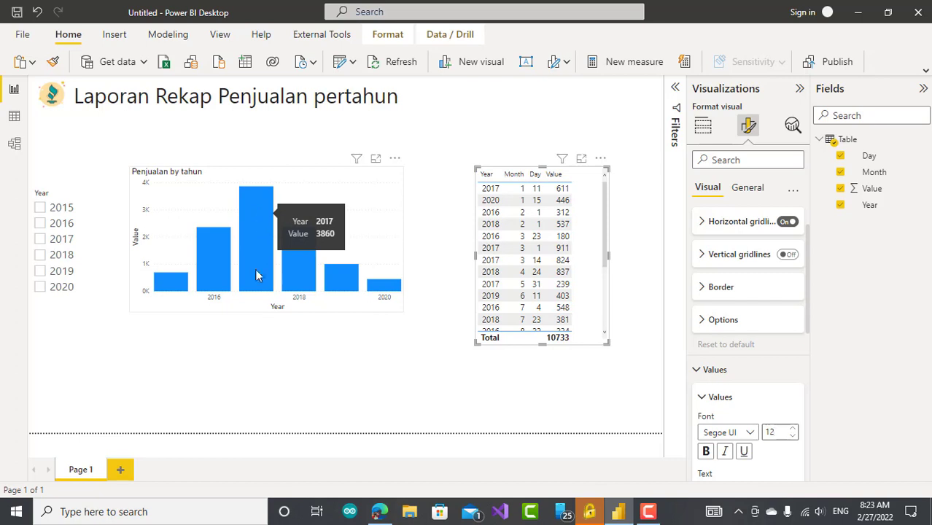
left_click(252, 242)
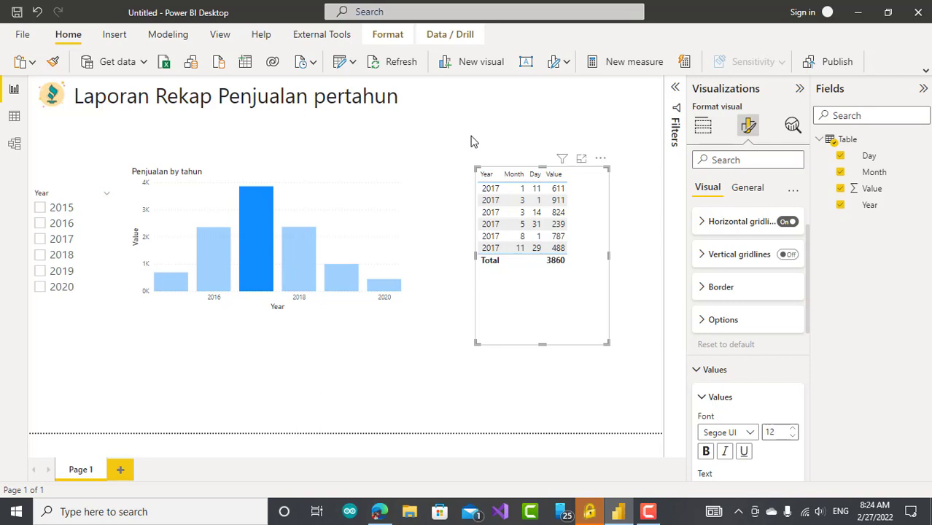
left_click(649, 515)
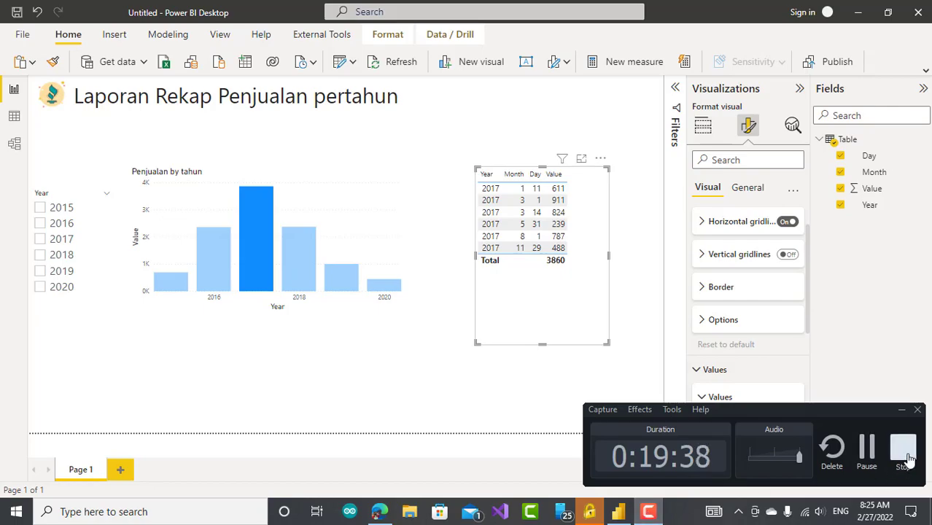